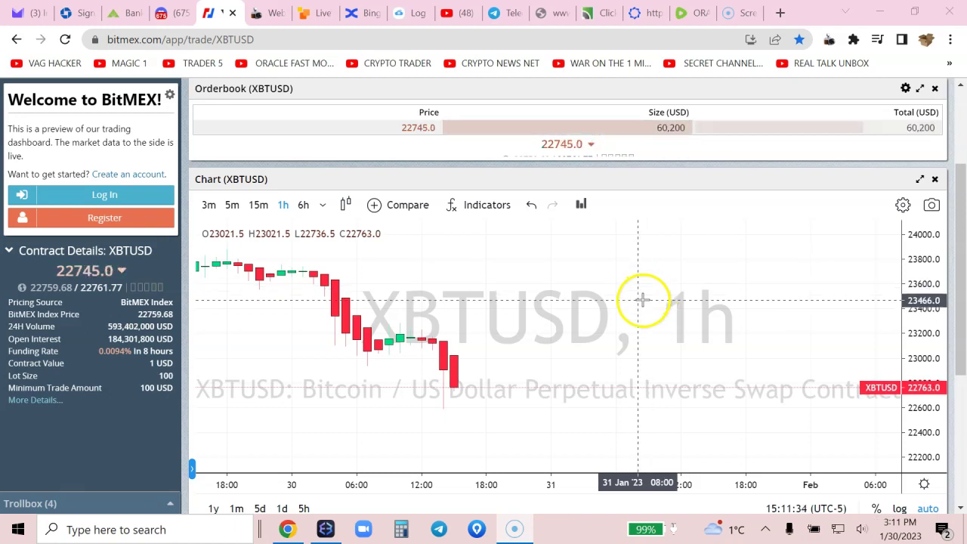
# - Pan the hourly XBTUSD chart, then open the bingx.com/partner link from the YouTube description
pyautogui.moveTo(615, 340); pyautogui.dragTo(464, 298)
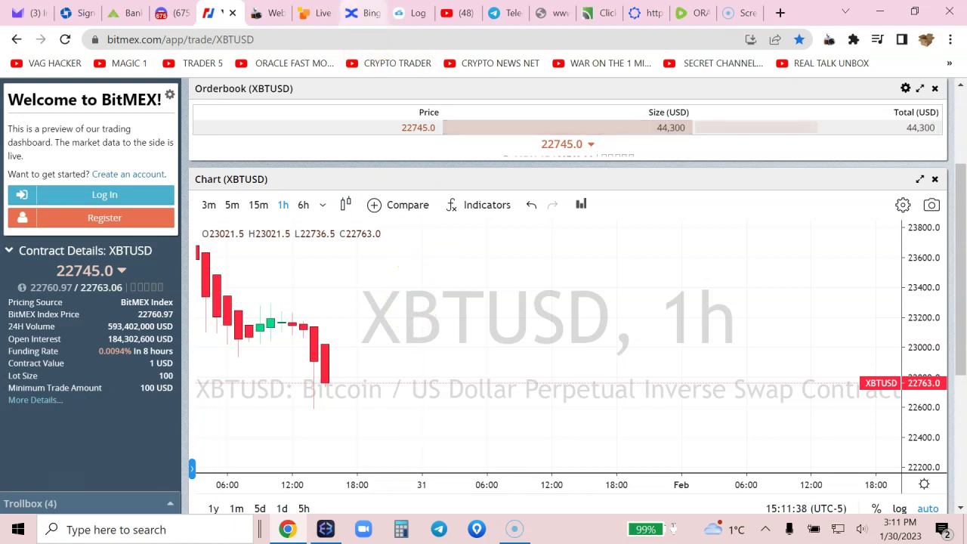
pyautogui.click(360, 11)
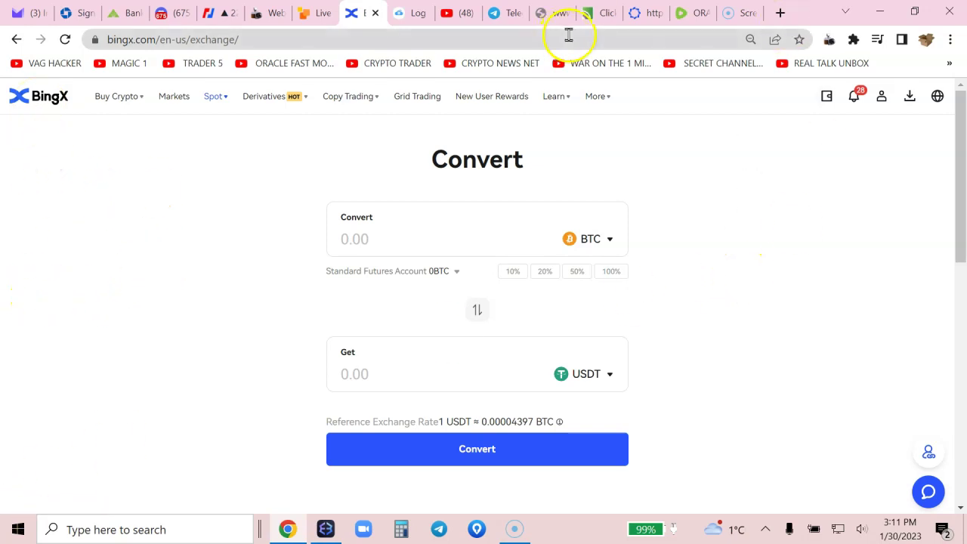
pyautogui.click(453, 13)
pyautogui.scroll(-2, 178, 459)
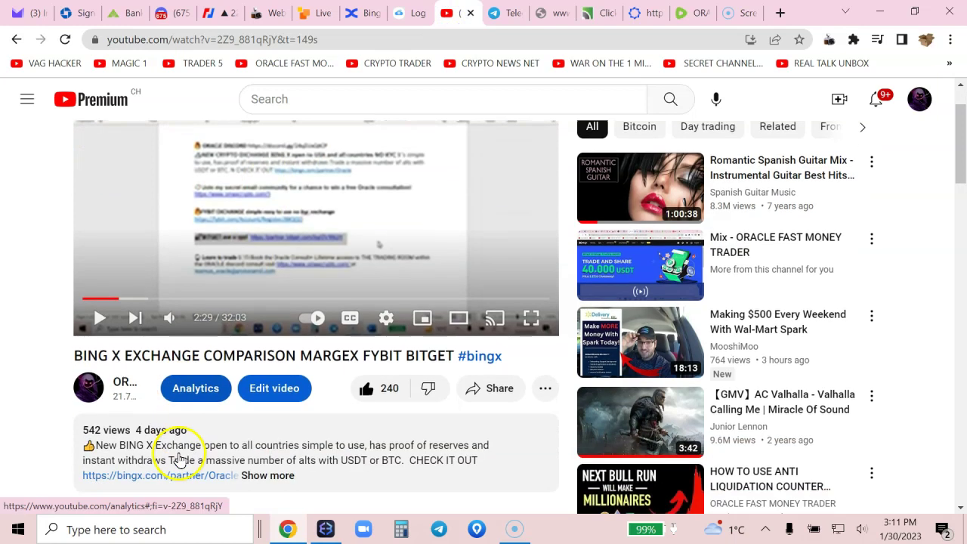
pyautogui.scroll(-2, 179, 458)
pyautogui.click(261, 400)
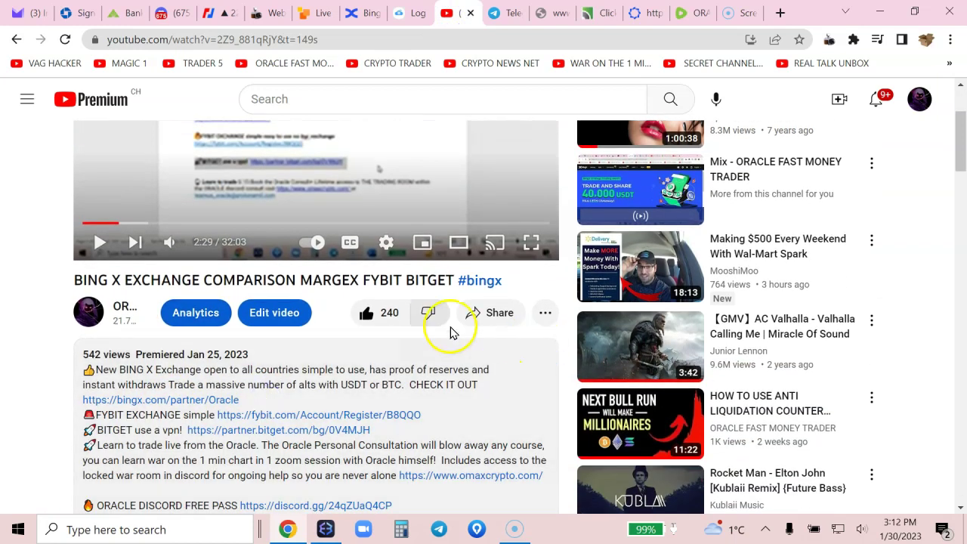
pyautogui.click(178, 402)
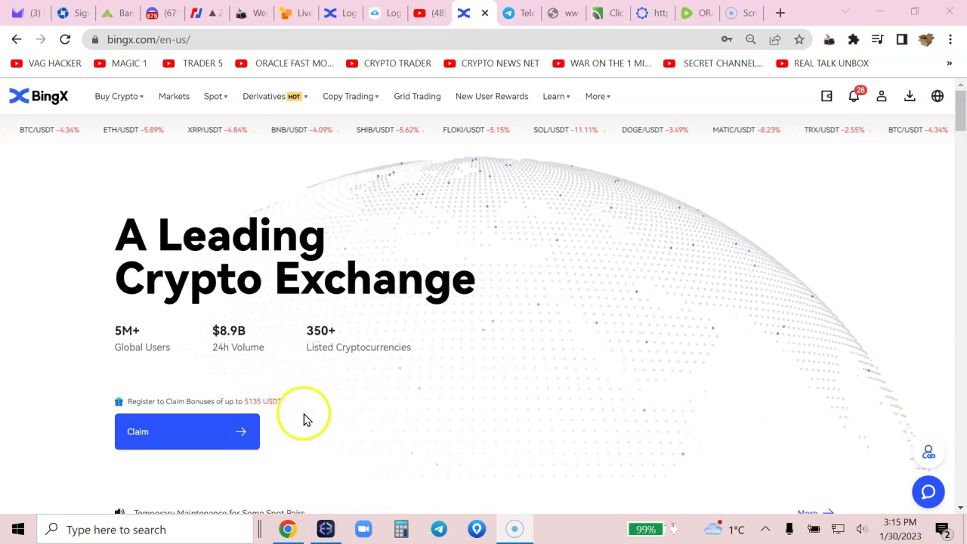
# - Bring up Exodus on its Bitcoin page showing about 0.745 BTC
pyautogui.click(325, 528)
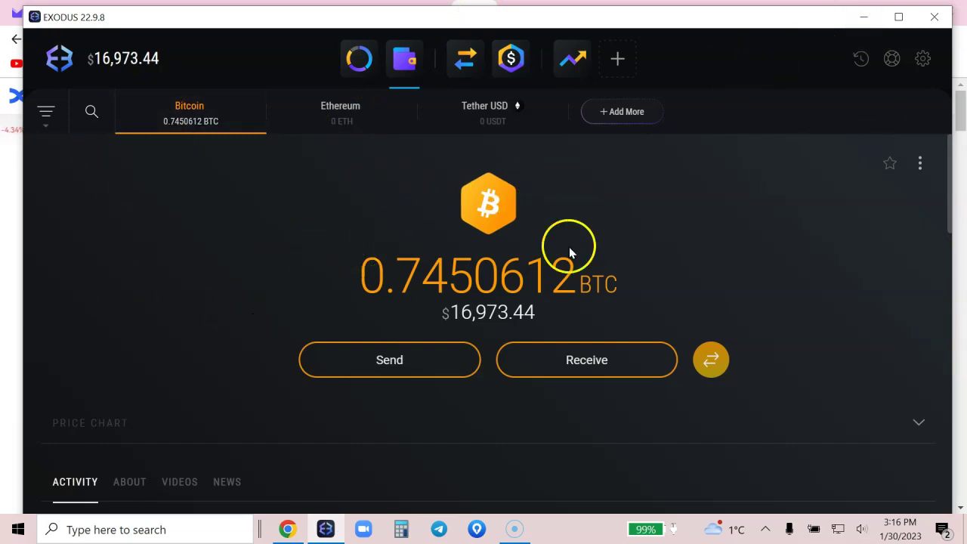
# - Open the BingX deposit page, briefly checking Exodus's exchange form
pyautogui.click(863, 16)
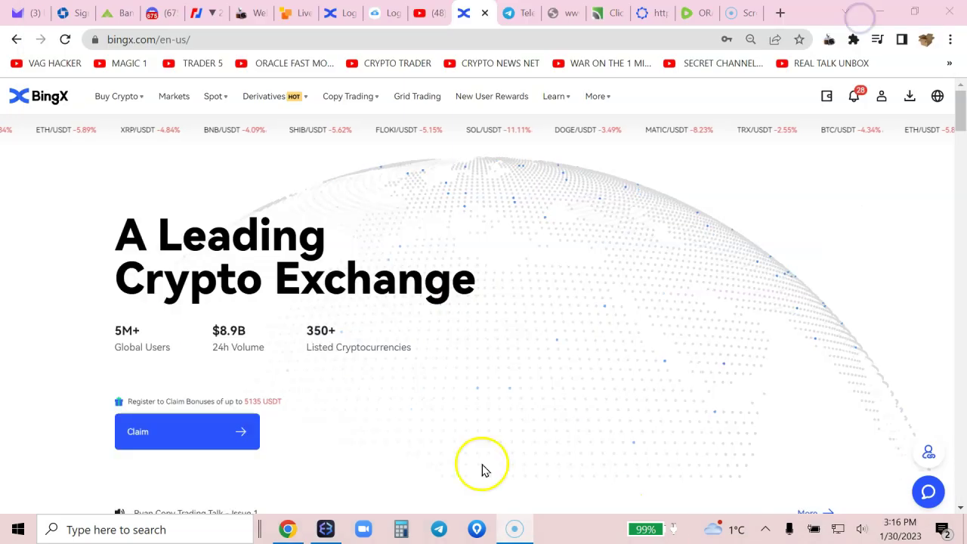
pyautogui.moveTo(826, 96)
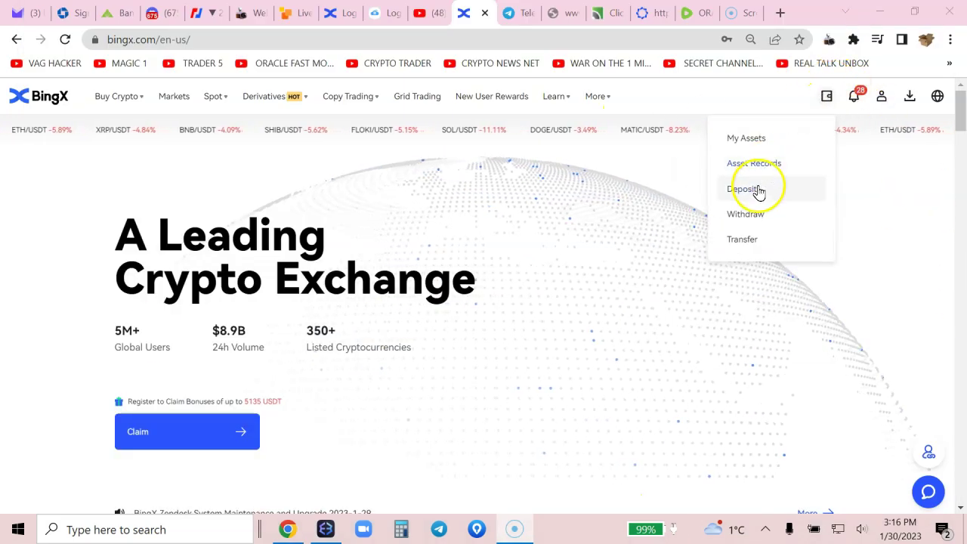
pyautogui.click(758, 190)
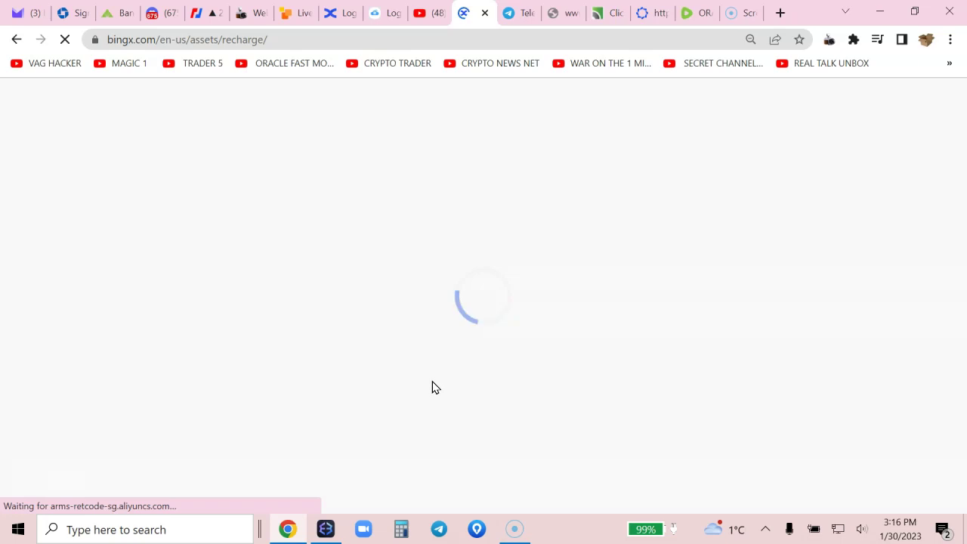
pyautogui.click(332, 526)
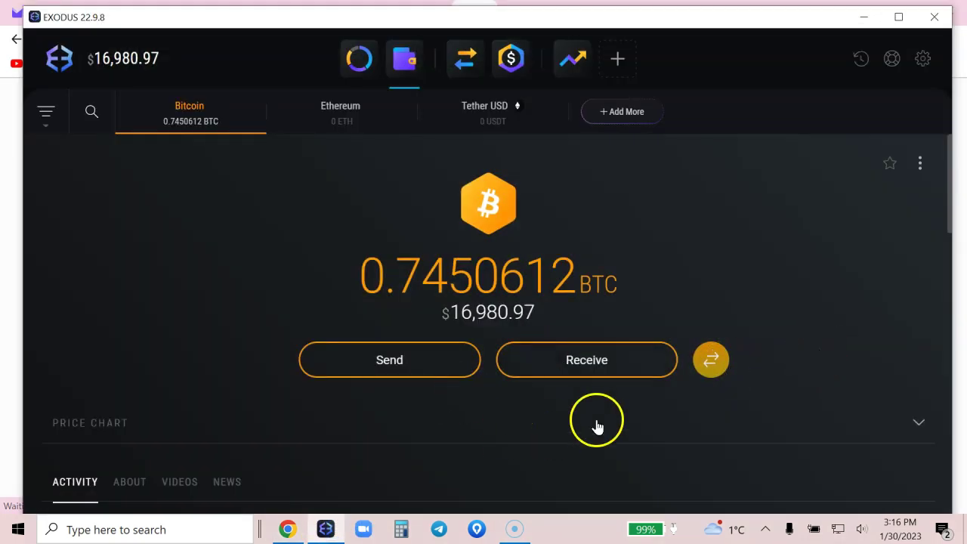
pyautogui.click(466, 59)
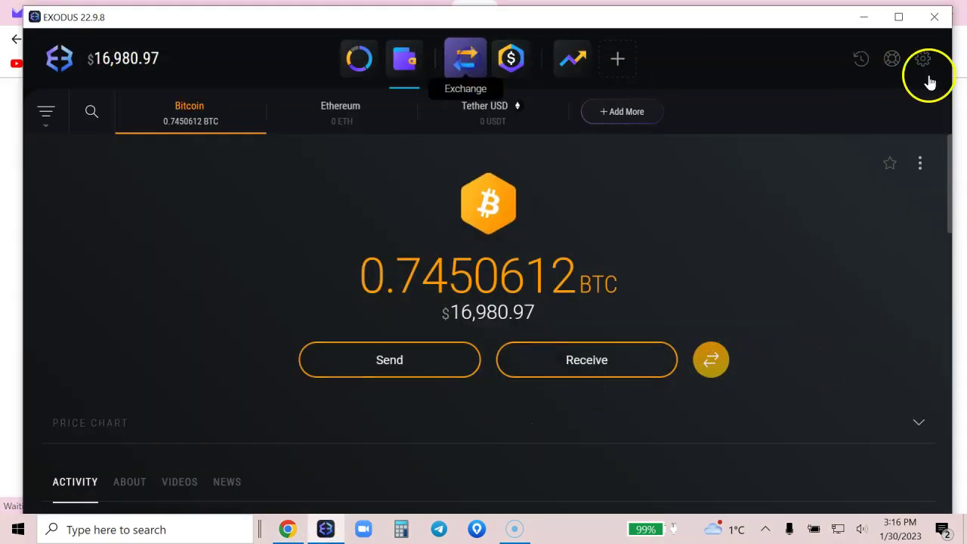
pyautogui.click(866, 18)
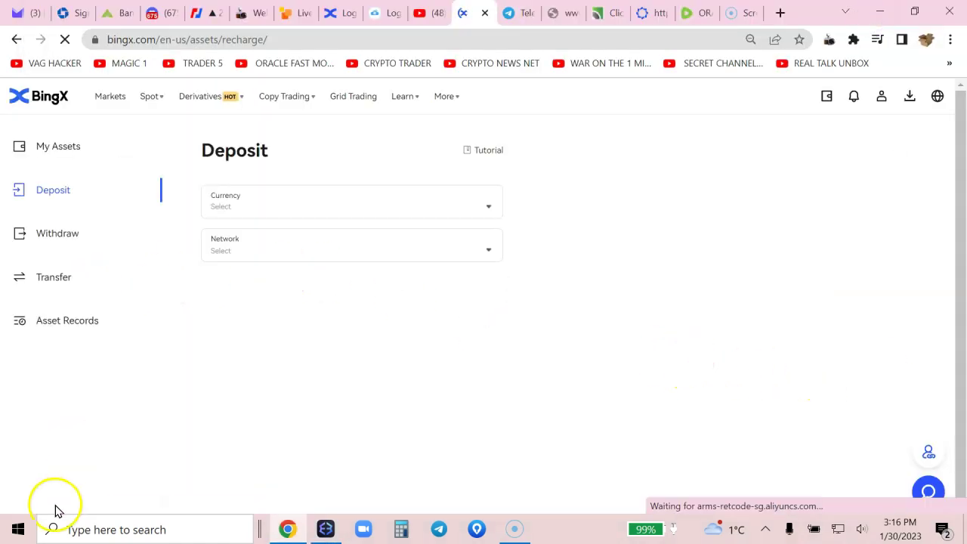
# - Choose BTC as deposit currency and BTC as network to reveal the address
pyautogui.click(234, 193)
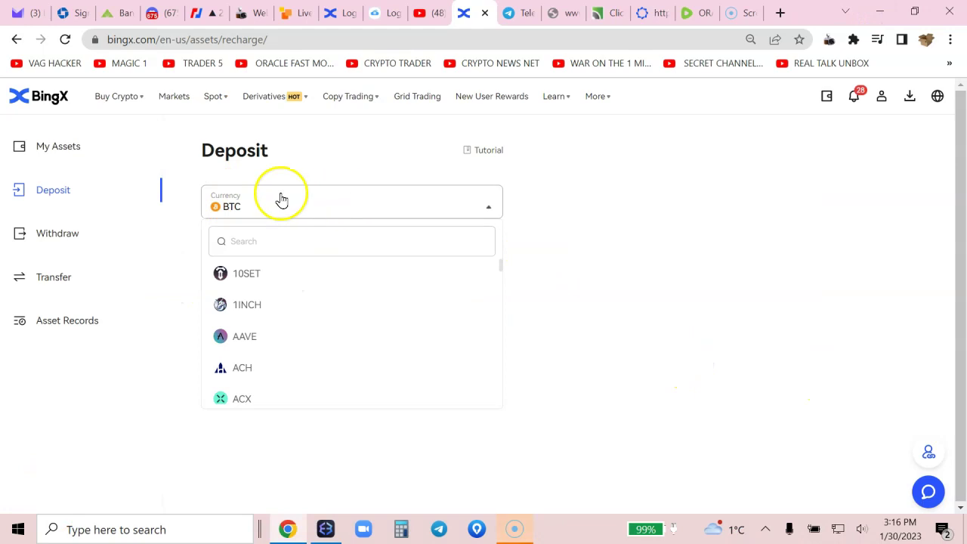
pyautogui.scroll(-1, 323, 341)
pyautogui.scroll(-1, 323, 341)
pyautogui.scroll(-2, 326, 342)
pyautogui.scroll(-1, 323, 340)
pyautogui.scroll(2, 323, 340)
pyautogui.scroll(1, 274, 373)
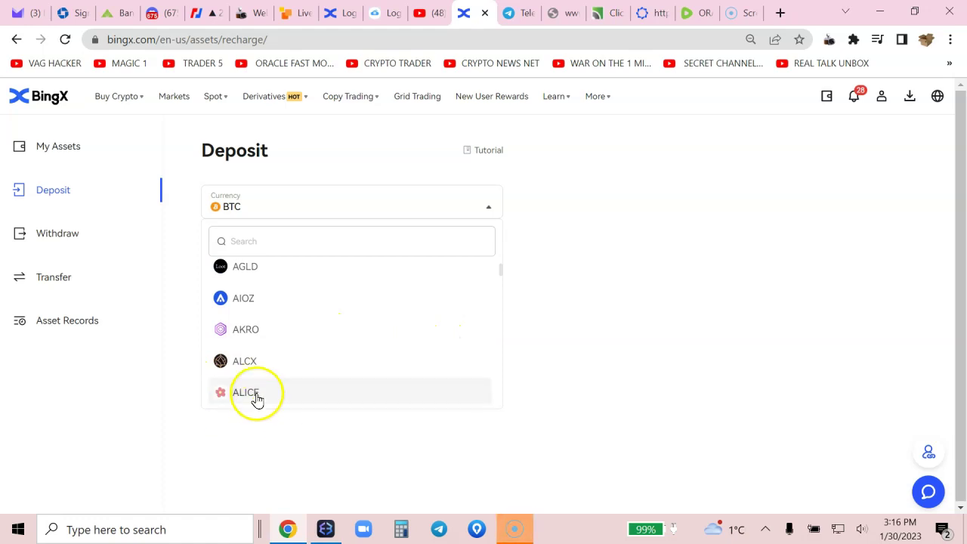
pyautogui.click(727, 271)
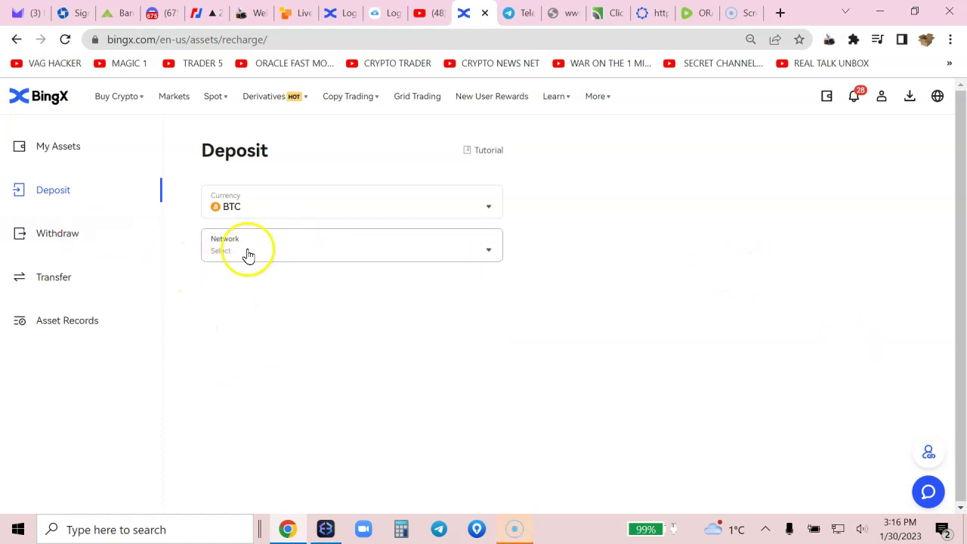
pyautogui.click(239, 255)
pyautogui.click(229, 291)
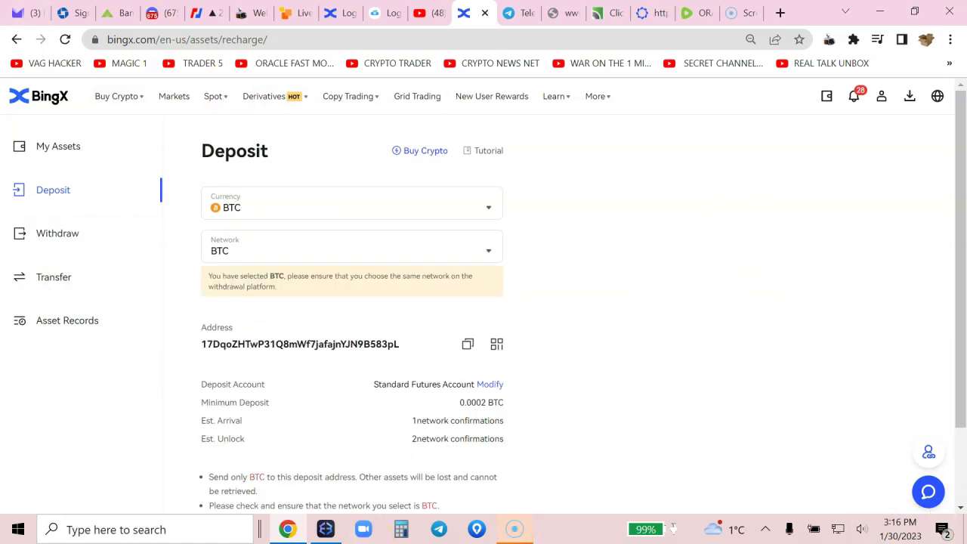
# - Confirm sending 0.74500534 BTC from Exodus to the BingX address
pyautogui.click(332, 530)
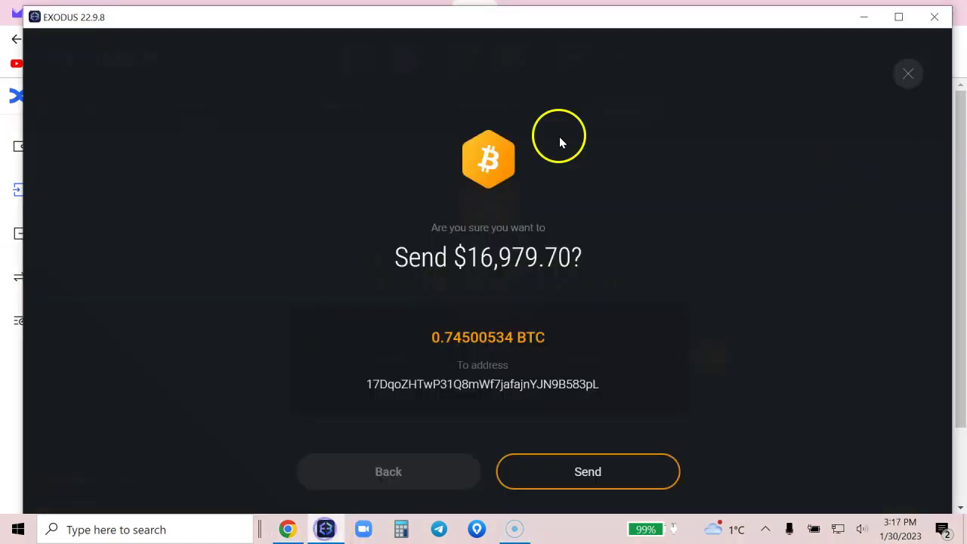
pyautogui.click(557, 472)
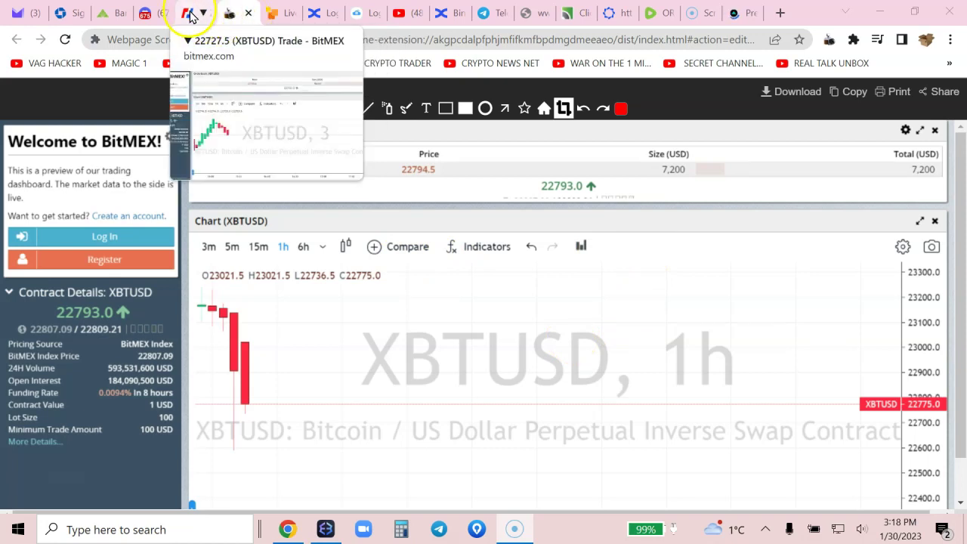
# - Switch BitMEX's XBTUSD chart to 6h candles and go back to the BingX deposit page
pyautogui.click(190, 15)
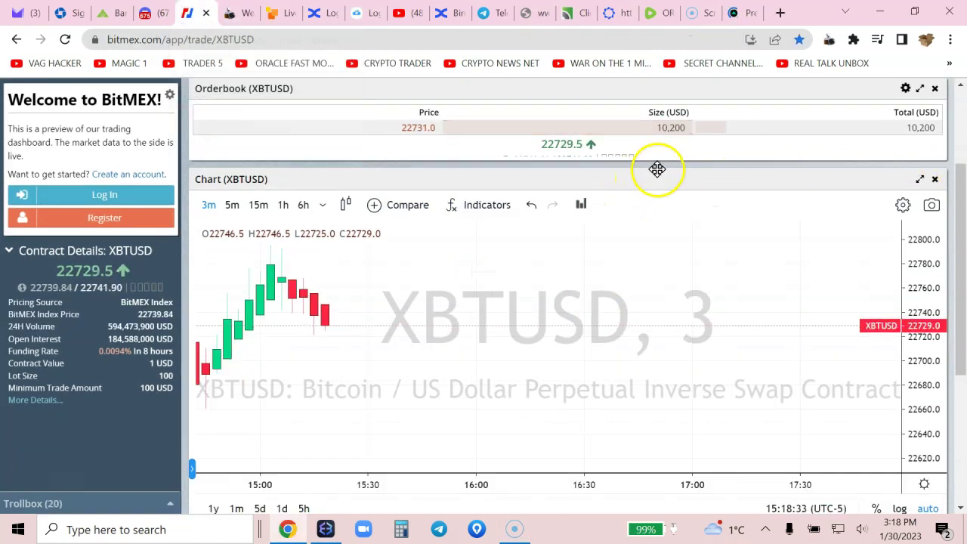
pyautogui.click(303, 204)
pyautogui.click(306, 198)
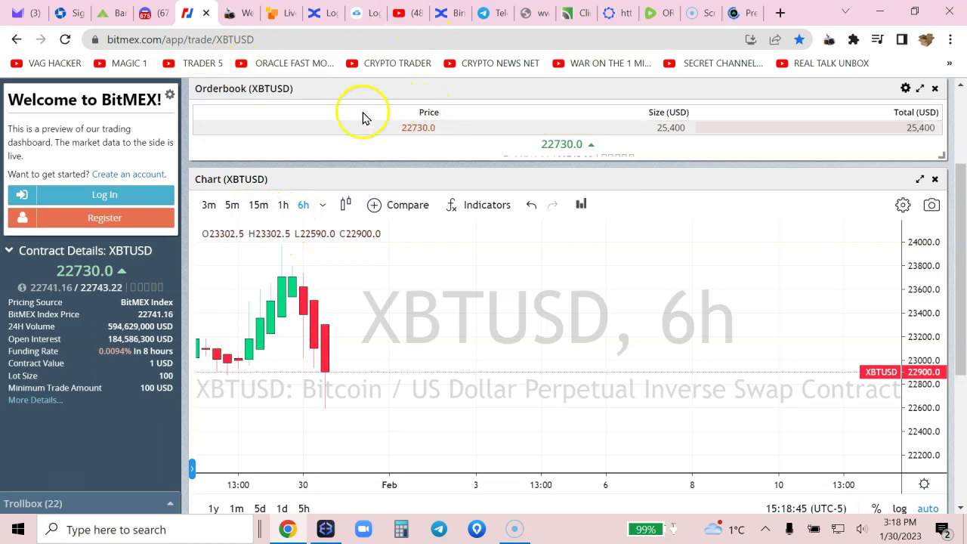
pyautogui.click(442, 11)
pyautogui.moveTo(269, 96)
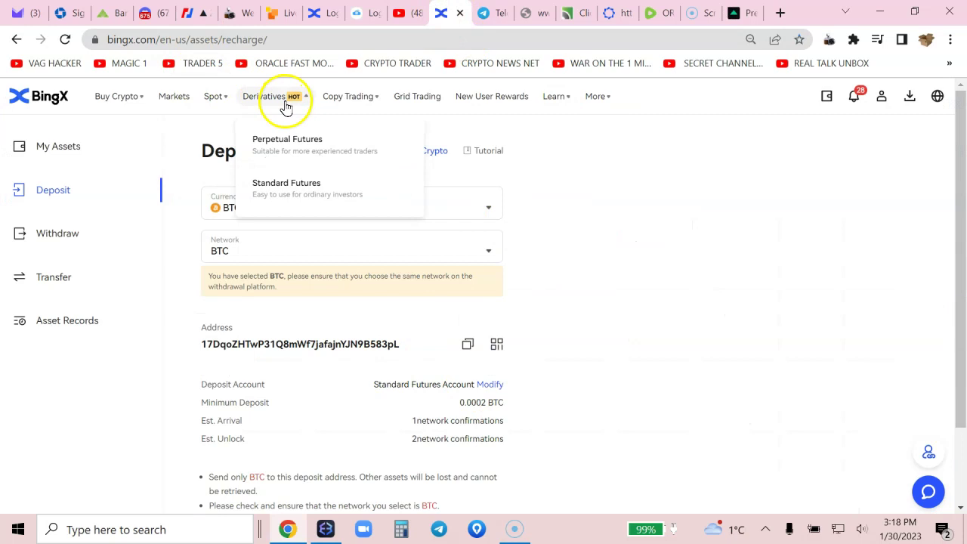
# - Go to BTC/USDT standard futures and drag the chart and Trades panel taller
pyautogui.click(287, 202)
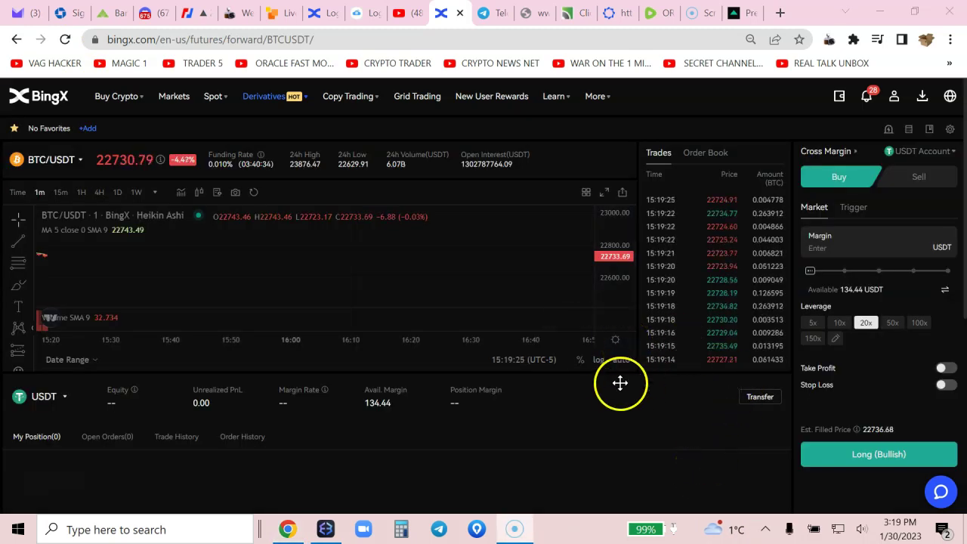
pyautogui.moveTo(624, 364); pyautogui.dragTo(622, 462)
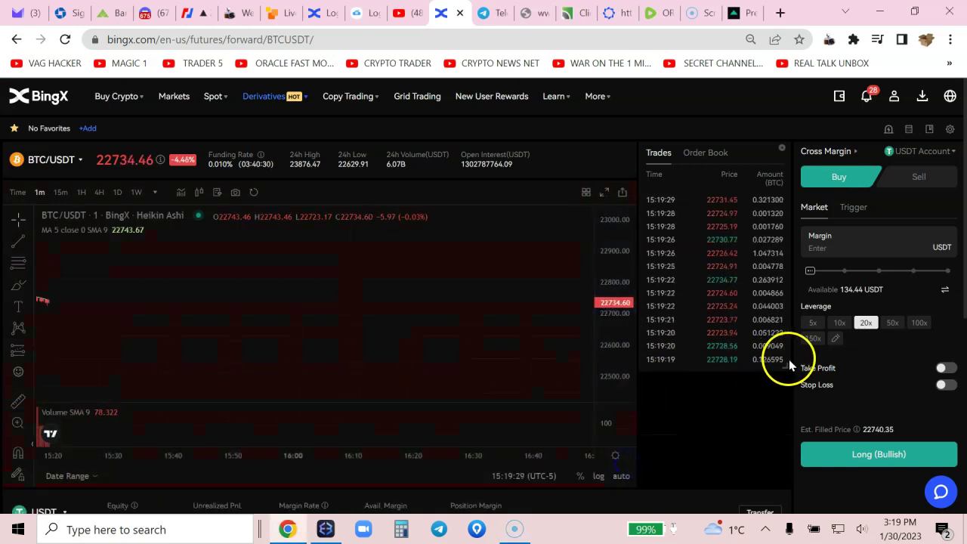
pyautogui.moveTo(784, 364); pyautogui.dragTo(785, 472)
pyautogui.scroll(-2, 828, 357)
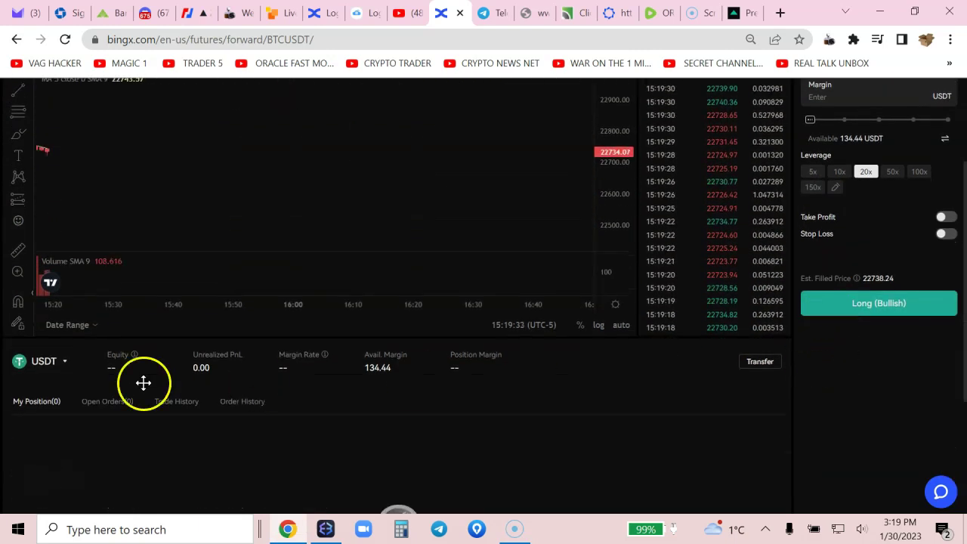
pyautogui.scroll(-2, 143, 382)
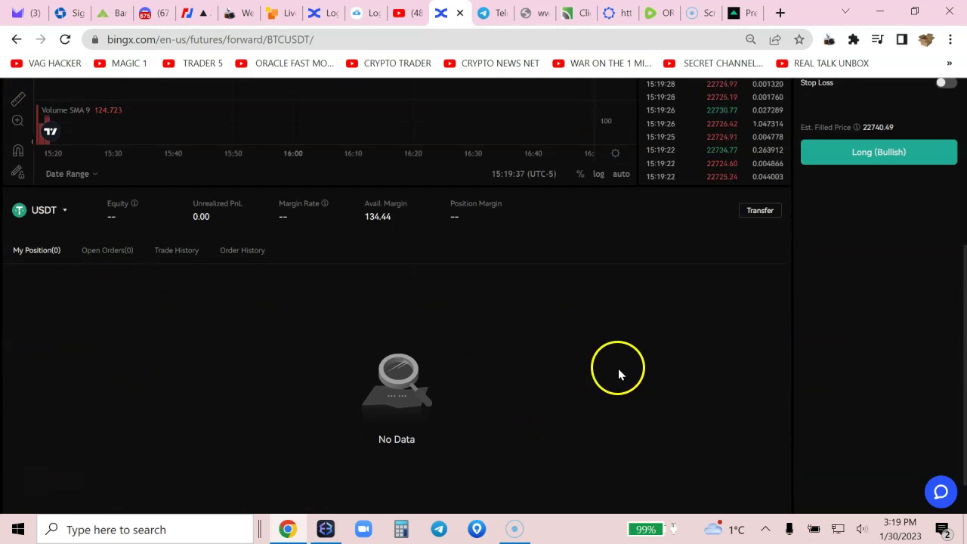
pyautogui.scroll(4, 618, 367)
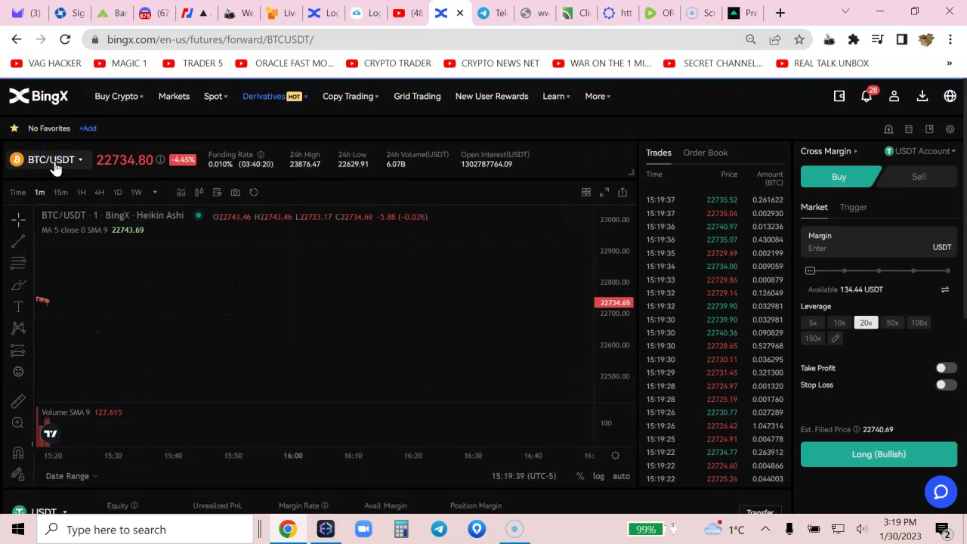
# - Open the BTC/USDT pair selector and scroll through the listed futures pairs
pyautogui.click(65, 280)
pyautogui.scroll(-1, 65, 297)
pyautogui.scroll(-1, 65, 298)
pyautogui.scroll(-1, 64, 300)
pyautogui.scroll(-1, 65, 303)
pyautogui.scroll(1, 65, 304)
pyautogui.scroll(-1, 58, 318)
pyautogui.scroll(-1, 59, 318)
pyautogui.scroll(-1, 59, 318)
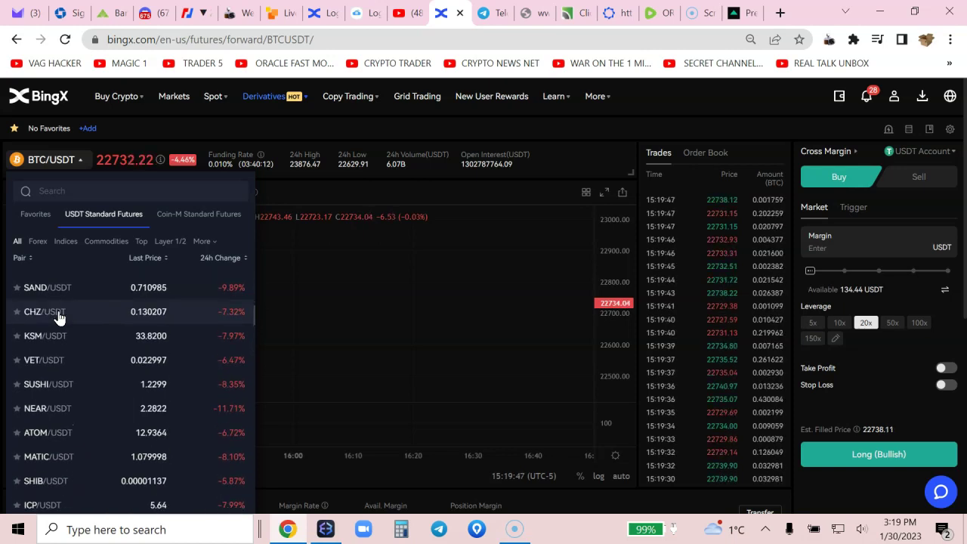
pyautogui.scroll(-1, 59, 318)
pyautogui.scroll(-1, 59, 318)
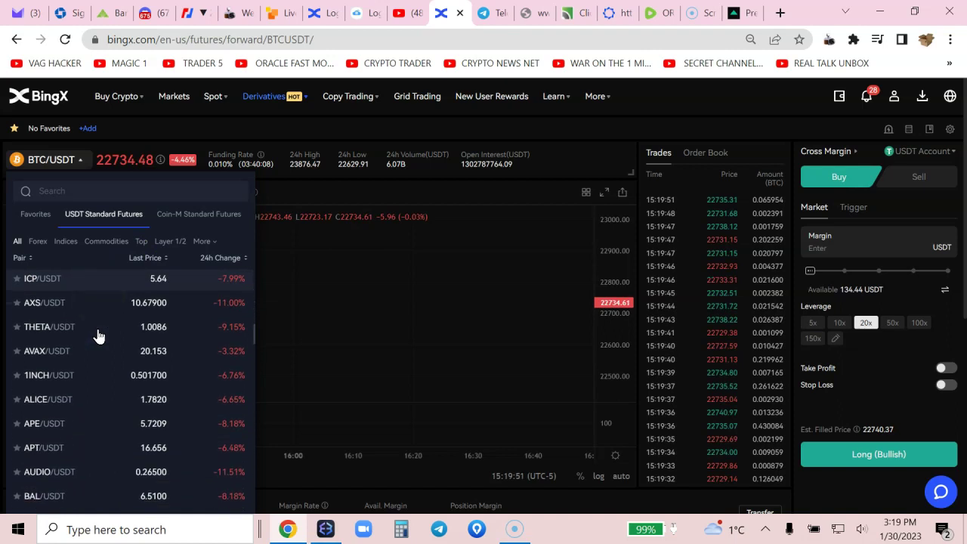
pyautogui.scroll(-1, 97, 334)
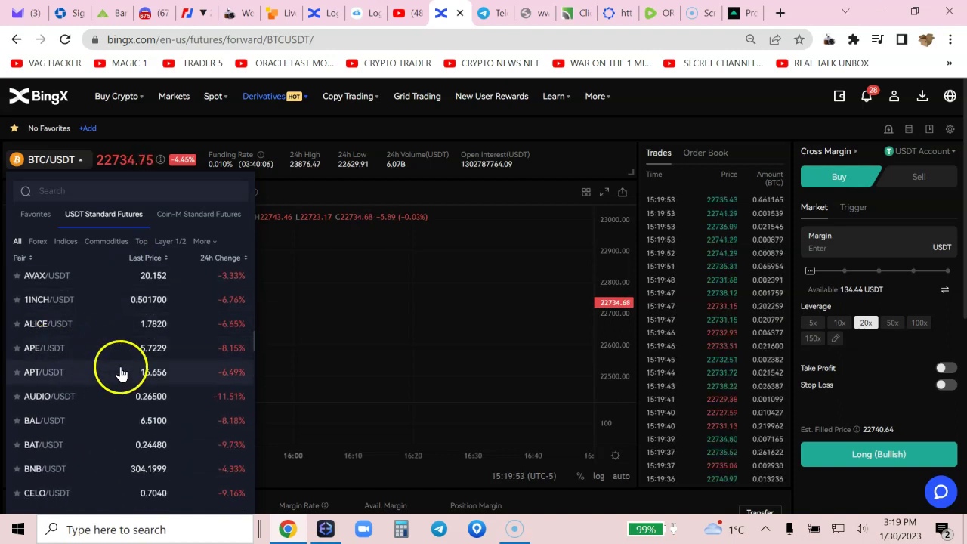
pyautogui.scroll(-1, 105, 358)
pyautogui.scroll(1, 72, 351)
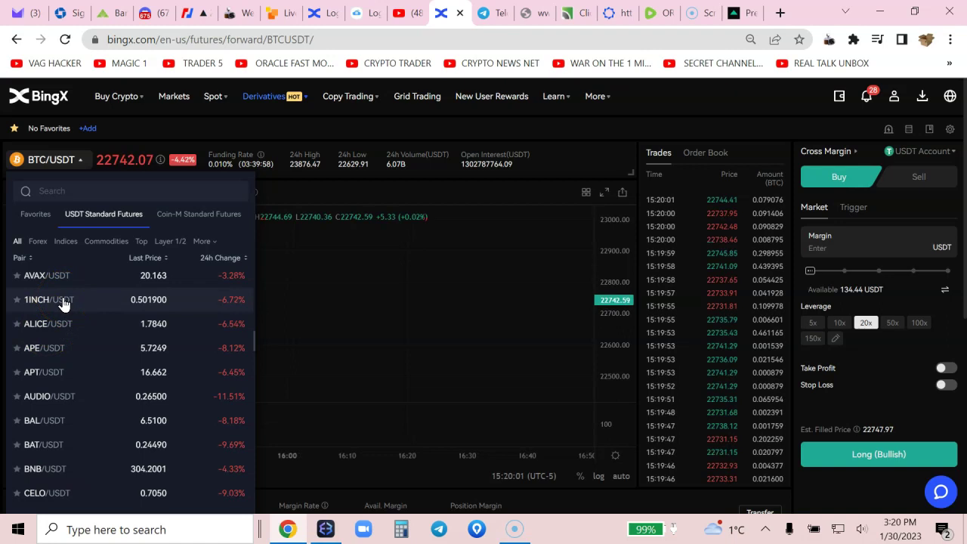
# - Switch to the USDT Standard Futures tab and browse its pairs
pyautogui.click(120, 293)
pyautogui.scroll(-1, 117, 302)
pyautogui.scroll(-1, 112, 309)
pyautogui.scroll(-1, 87, 358)
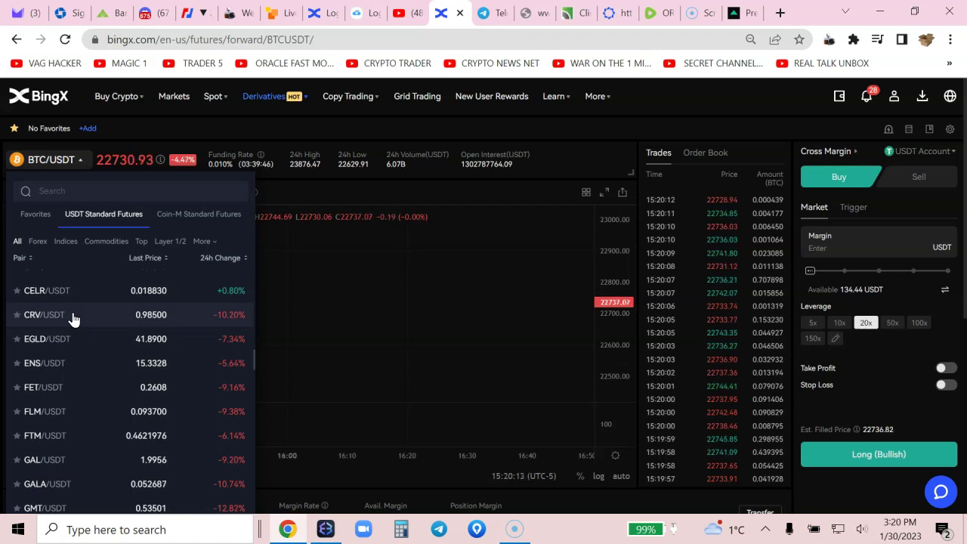
pyautogui.click(27, 435)
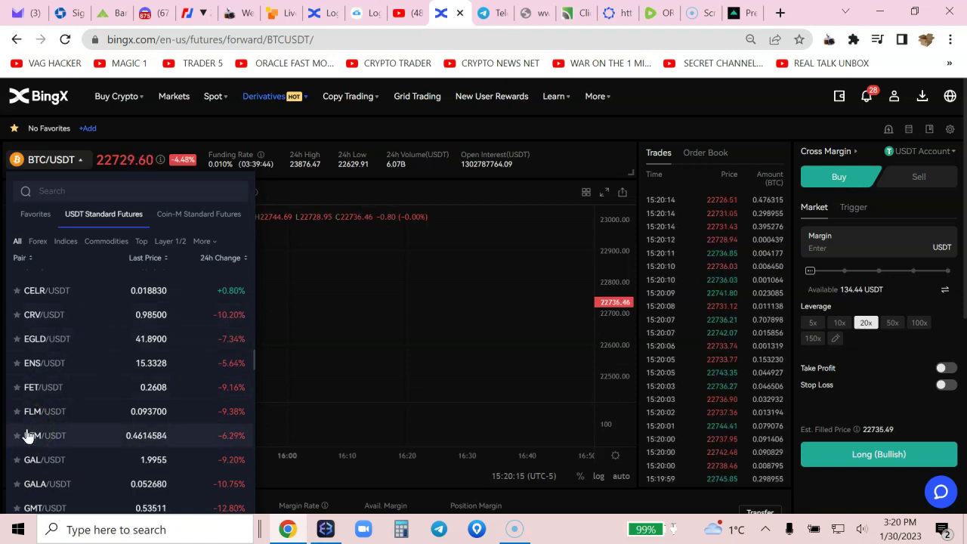
pyautogui.click(30, 414)
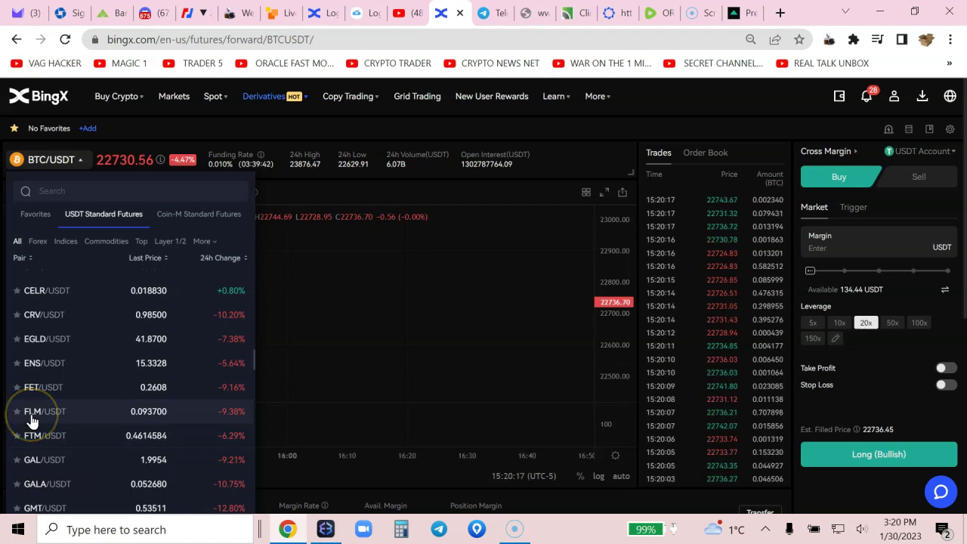
pyautogui.click(34, 412)
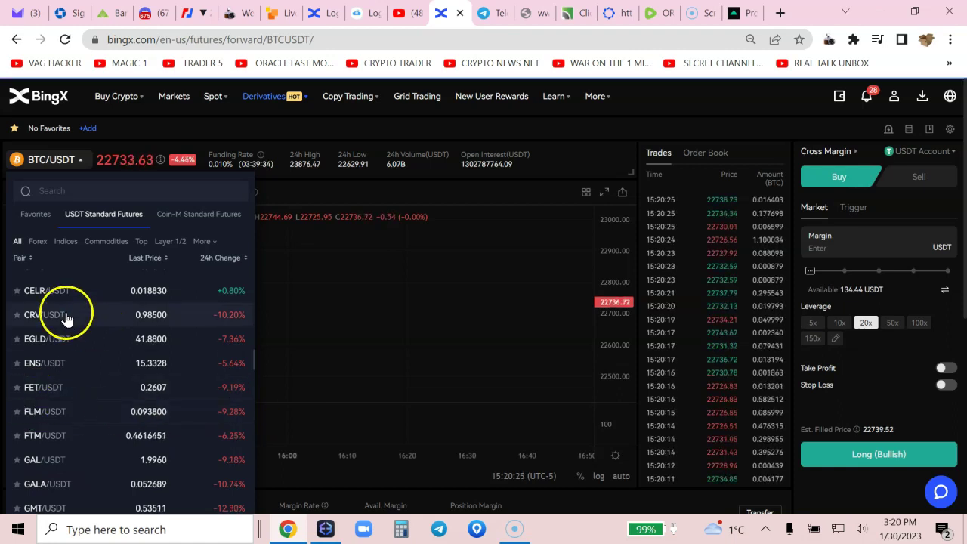
# - Scroll through the USDT standard futures pairs reviewing their 24h changes
pyautogui.scroll(-1, 92, 378)
pyautogui.scroll(-1, 93, 377)
pyautogui.scroll(-1, 93, 378)
pyautogui.scroll(-1, 94, 378)
pyautogui.scroll(-1, 93, 378)
pyautogui.scroll(-1, 93, 378)
pyautogui.scroll(-1, 93, 378)
pyautogui.scroll(-1, 93, 377)
pyautogui.click(158, 355)
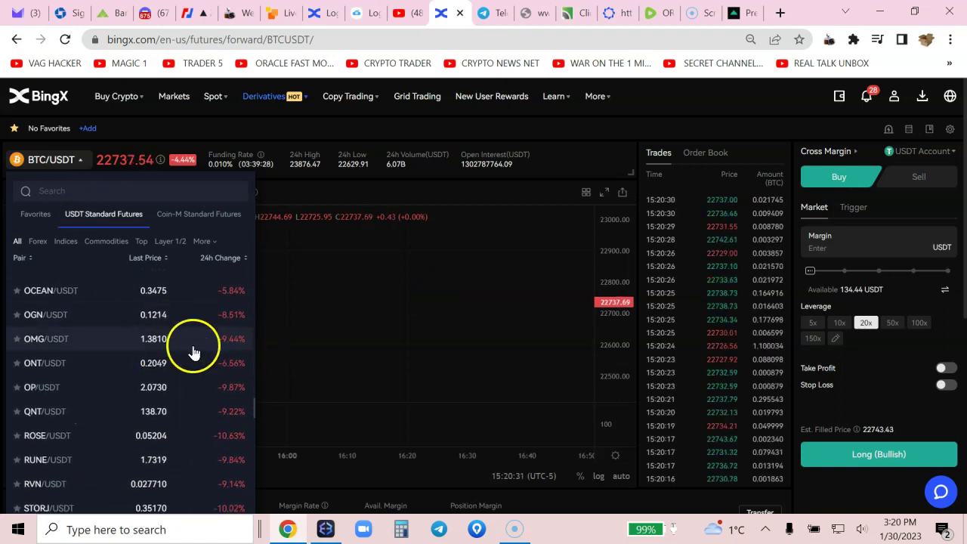
pyautogui.scroll(-1, 152, 392)
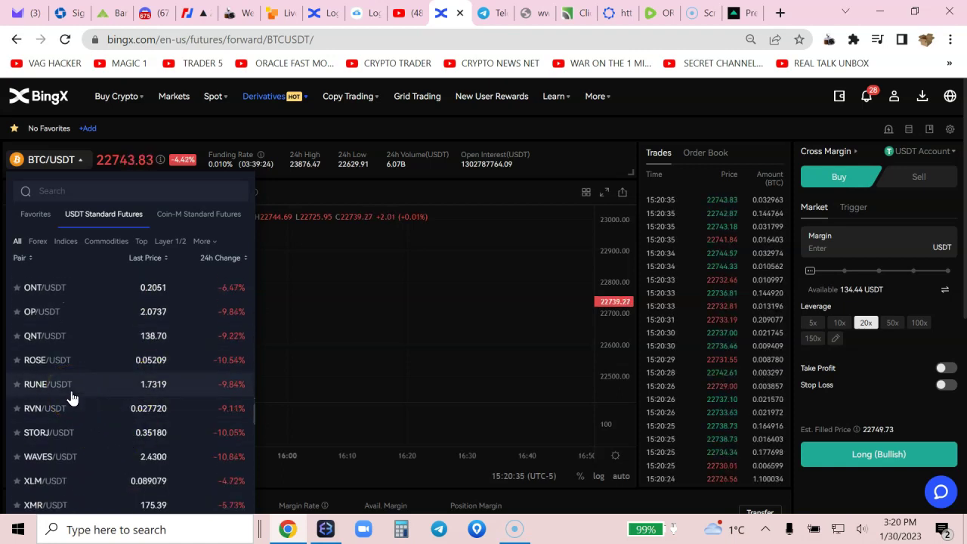
pyautogui.scroll(-1, 71, 398)
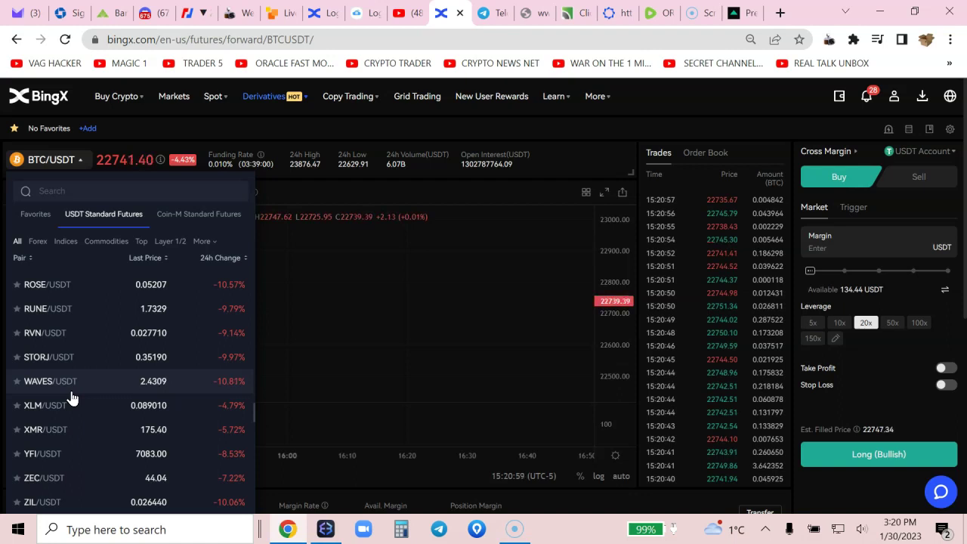
pyautogui.scroll(-1, 72, 398)
pyautogui.scroll(-1, 71, 398)
pyautogui.scroll(-1, 72, 398)
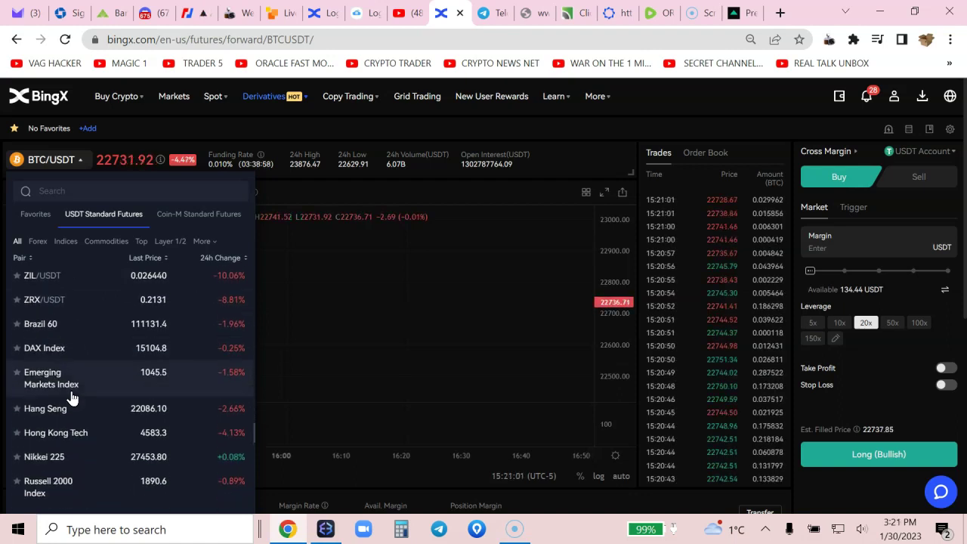
pyautogui.scroll(2, 71, 398)
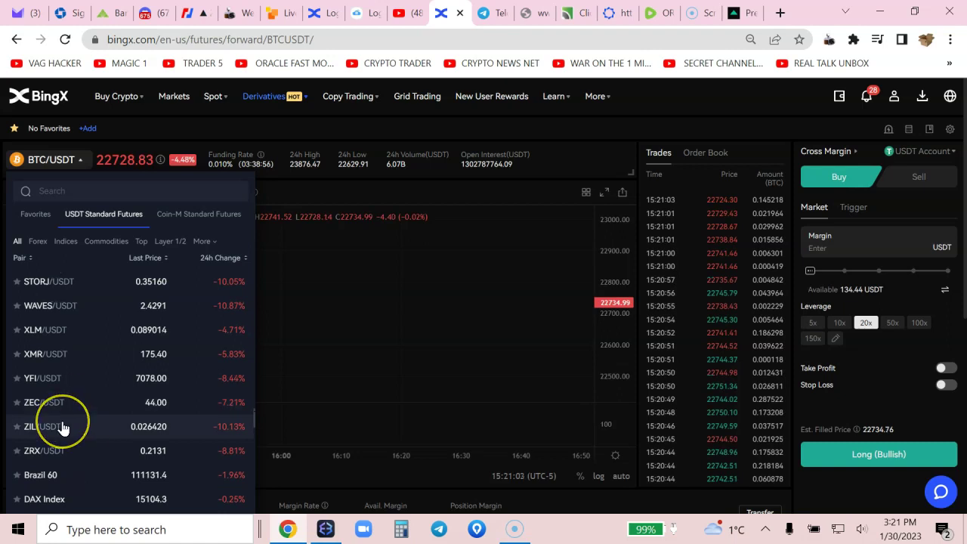
pyautogui.scroll(2, 62, 426)
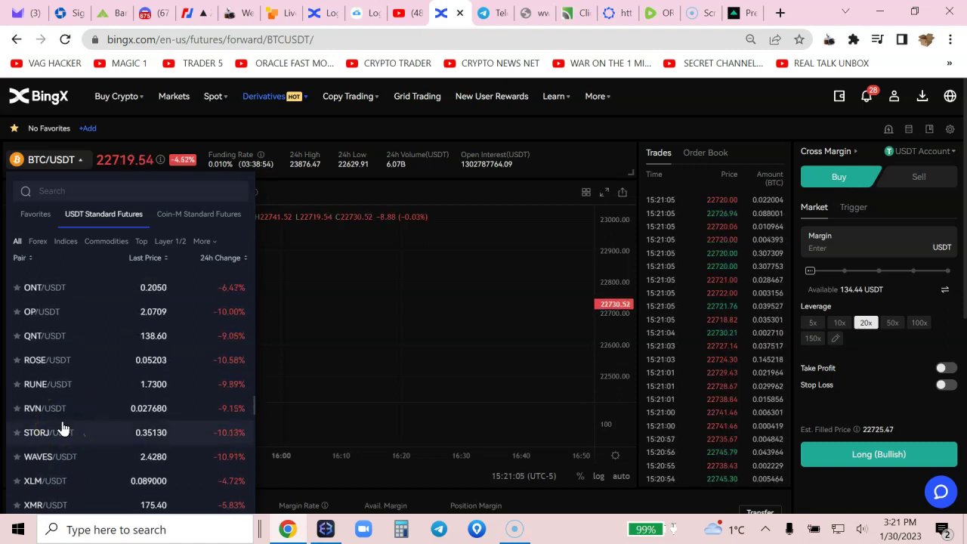
pyautogui.scroll(1, 92, 423)
pyautogui.scroll(1, 93, 423)
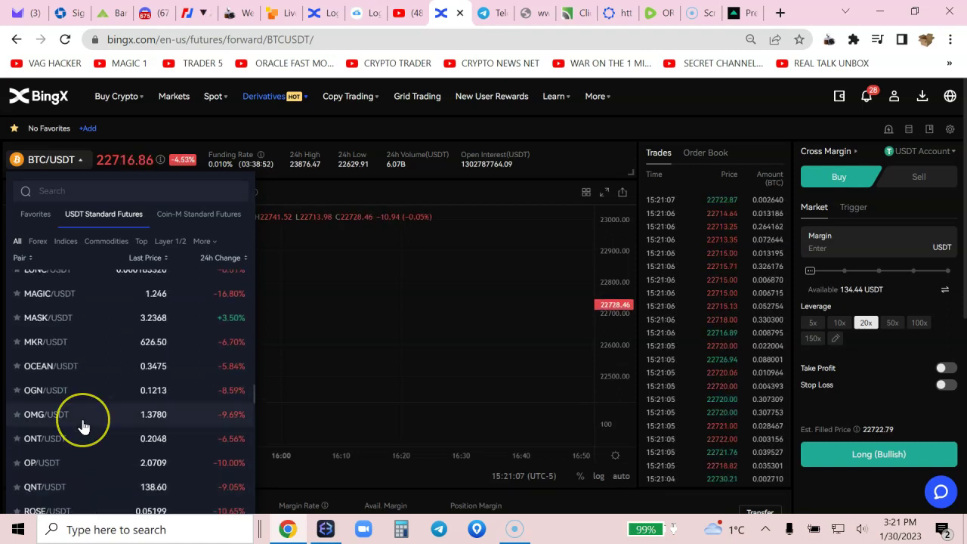
pyautogui.scroll(1, 83, 438)
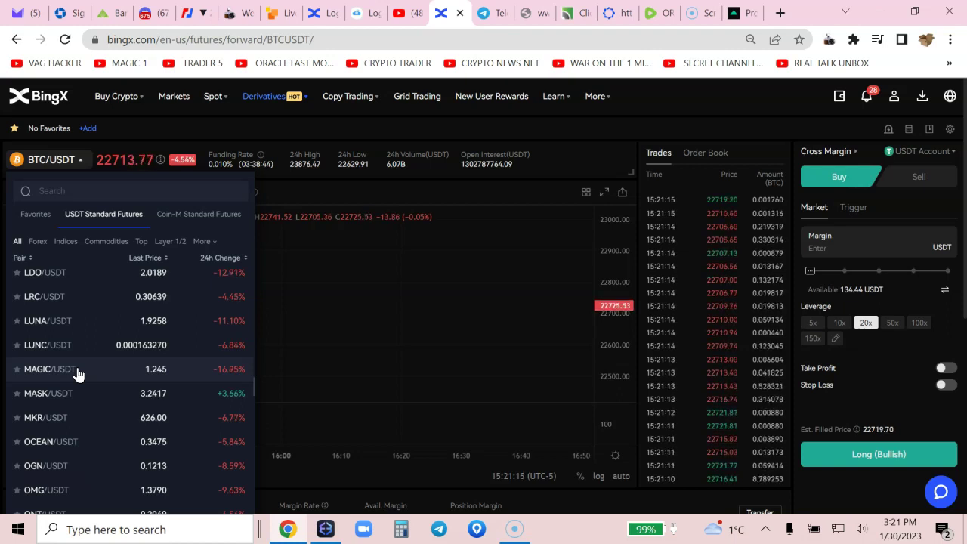
pyautogui.scroll(1, 76, 373)
pyautogui.scroll(2, 86, 373)
pyautogui.click(91, 349)
pyautogui.moveTo(263, 96)
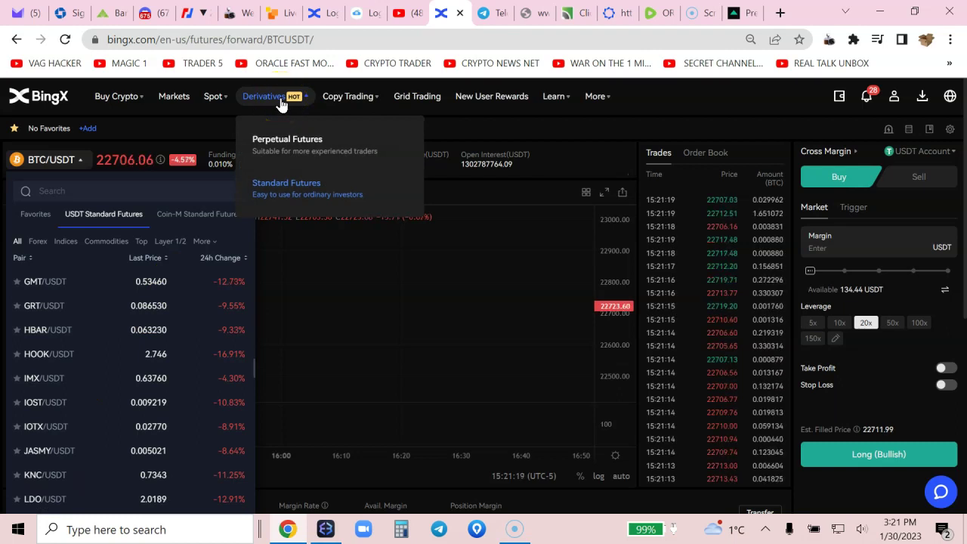
# - View BTC/USDT perpetual futures, then reopen standard futures showing 134.44 USDT and 20x
pyautogui.click(280, 104)
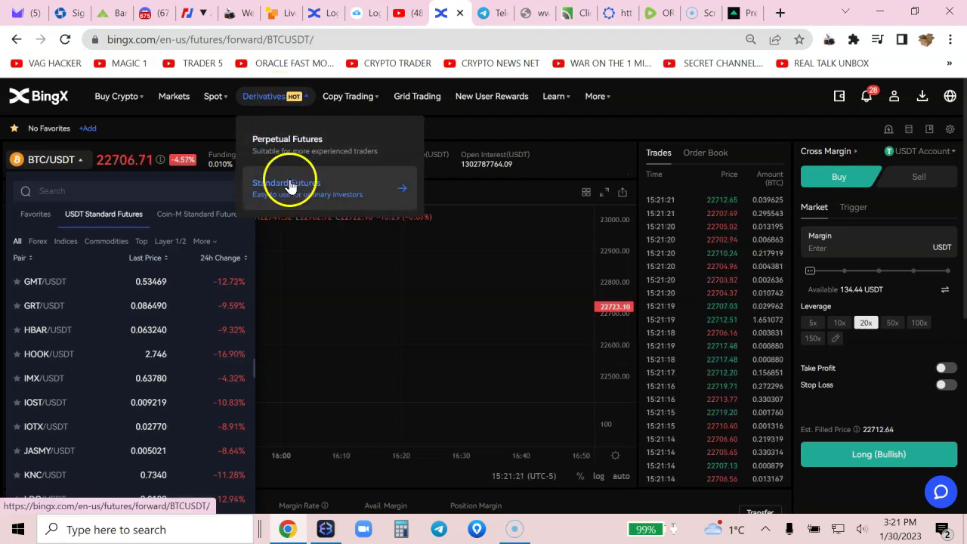
pyautogui.click(291, 146)
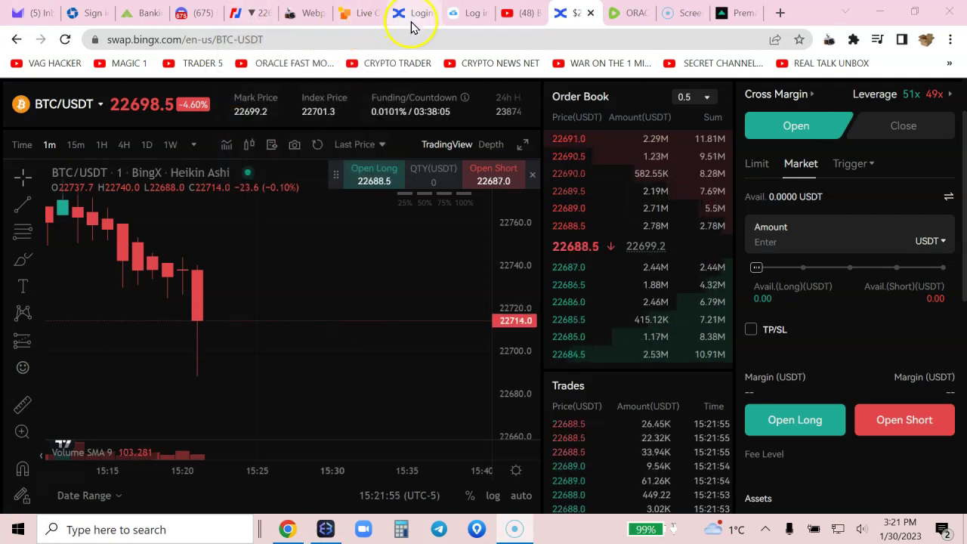
pyautogui.scroll(1, 720, 219)
pyautogui.scroll(1, 720, 219)
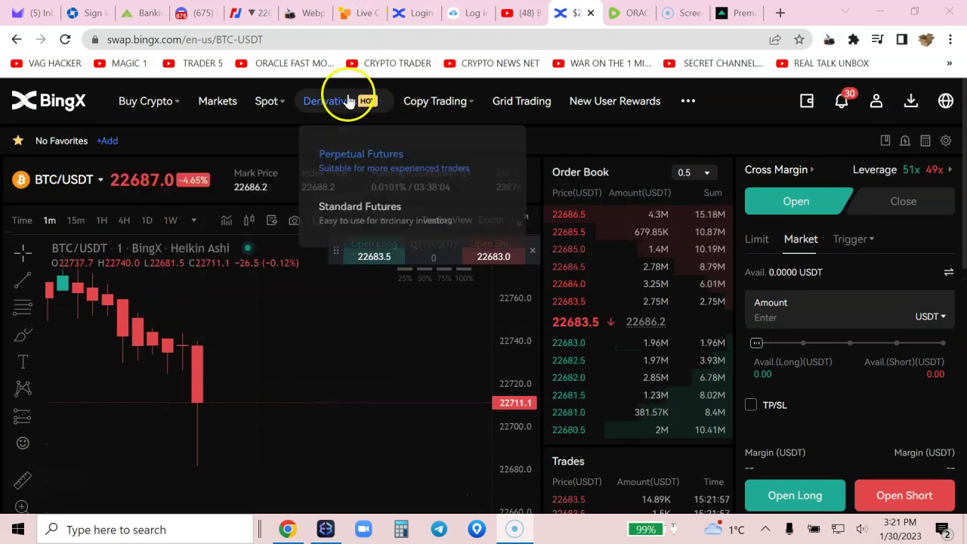
pyautogui.click(339, 218)
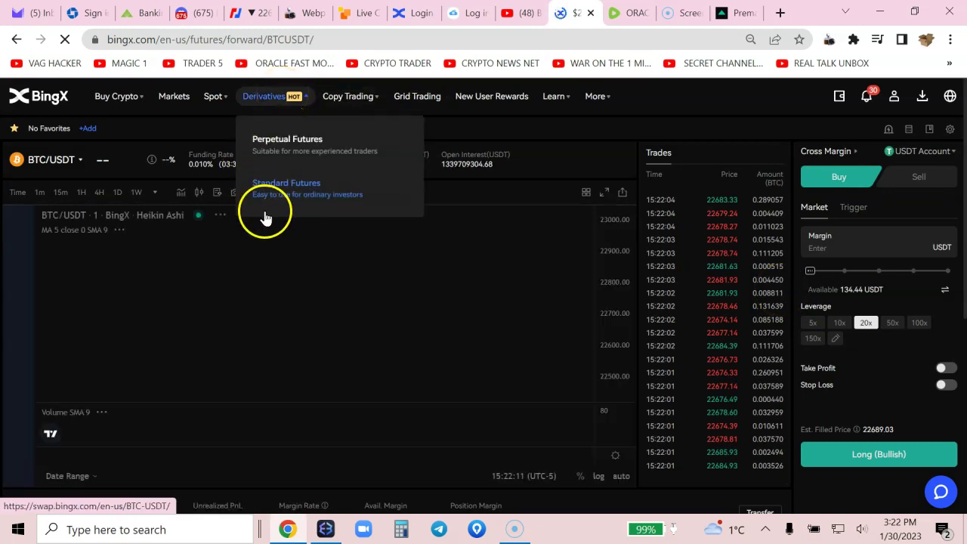
# - Pan the chart past the latest candles and settle the leverage at 50x
pyautogui.scroll(-1, 560, 397)
pyautogui.moveTo(158, 227); pyautogui.dragTo(48, 230)
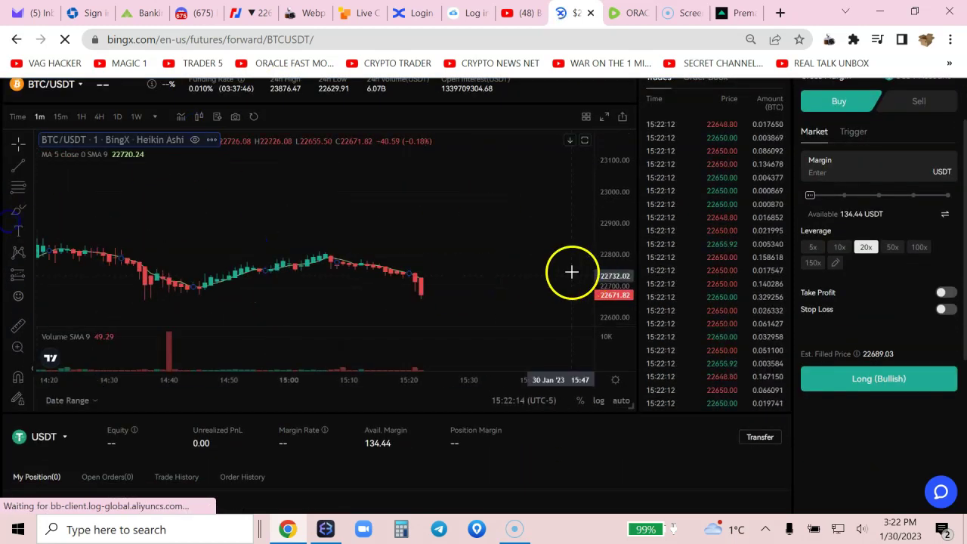
pyautogui.moveTo(464, 249); pyautogui.dragTo(237, 197)
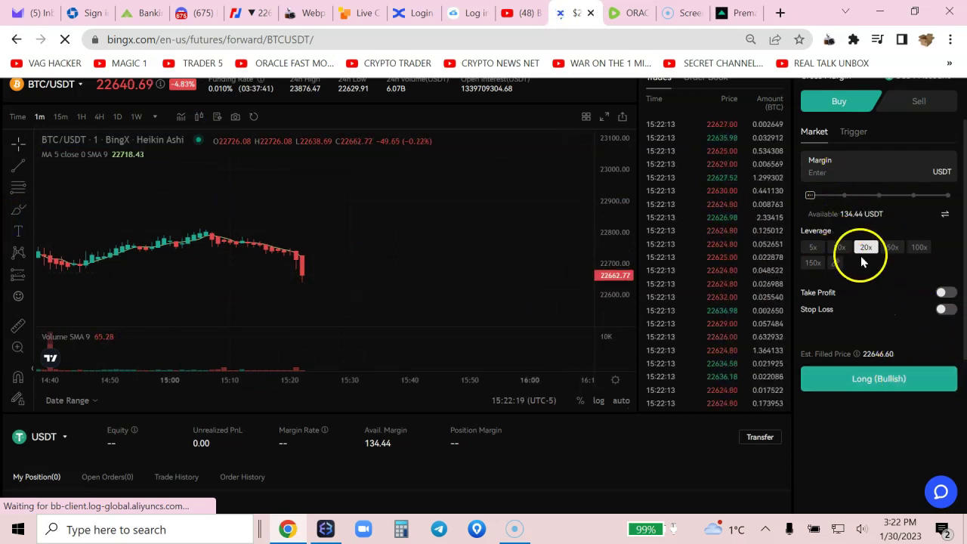
pyautogui.click(892, 247)
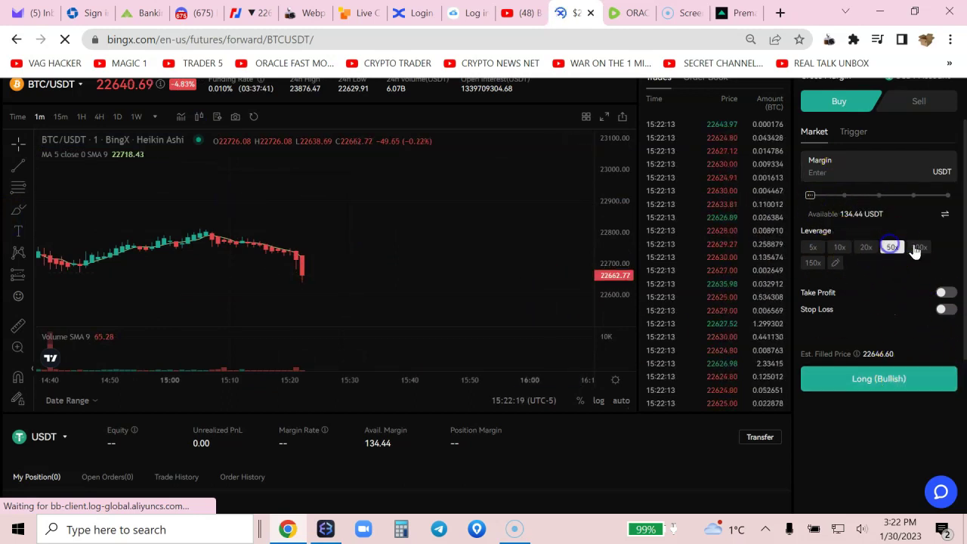
pyautogui.click(837, 265)
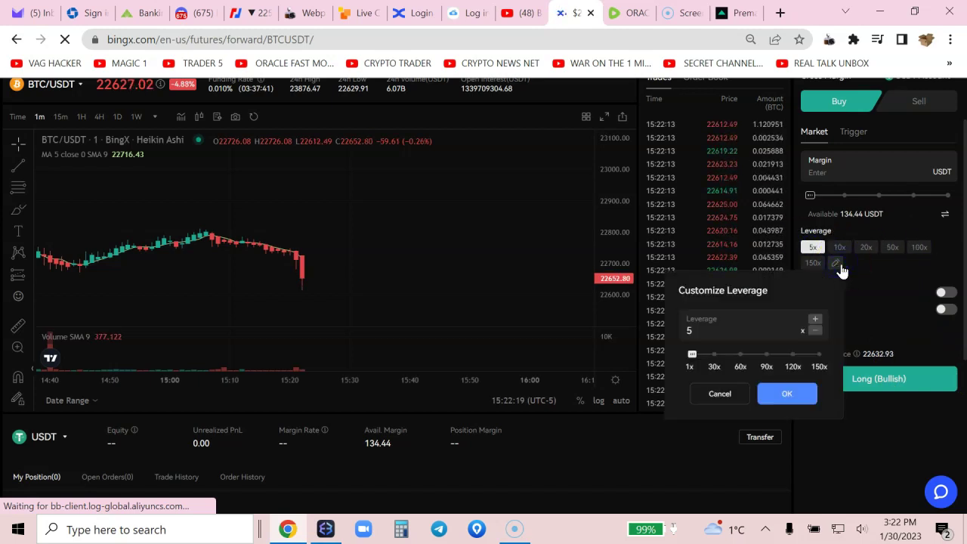
pyautogui.click(865, 248)
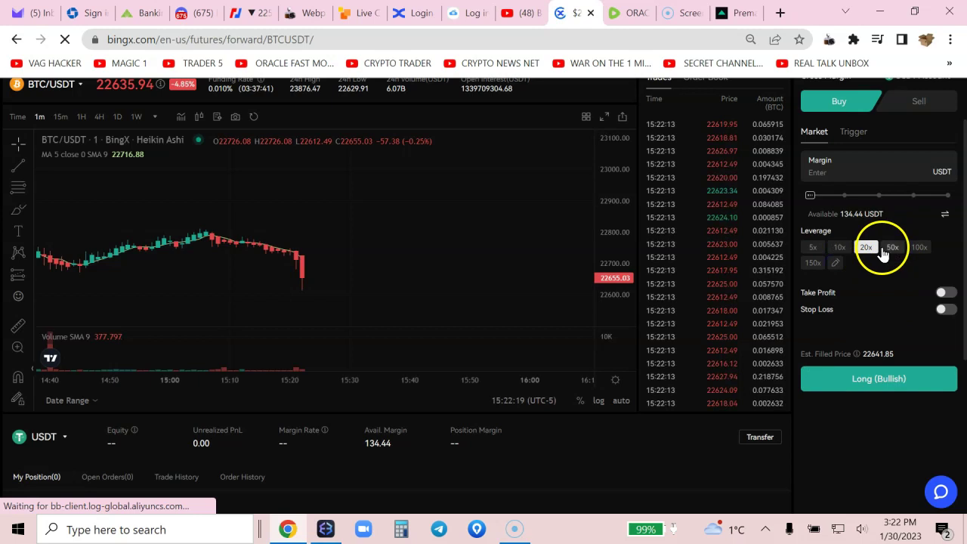
pyautogui.click(893, 248)
pyautogui.scroll(1, 875, 294)
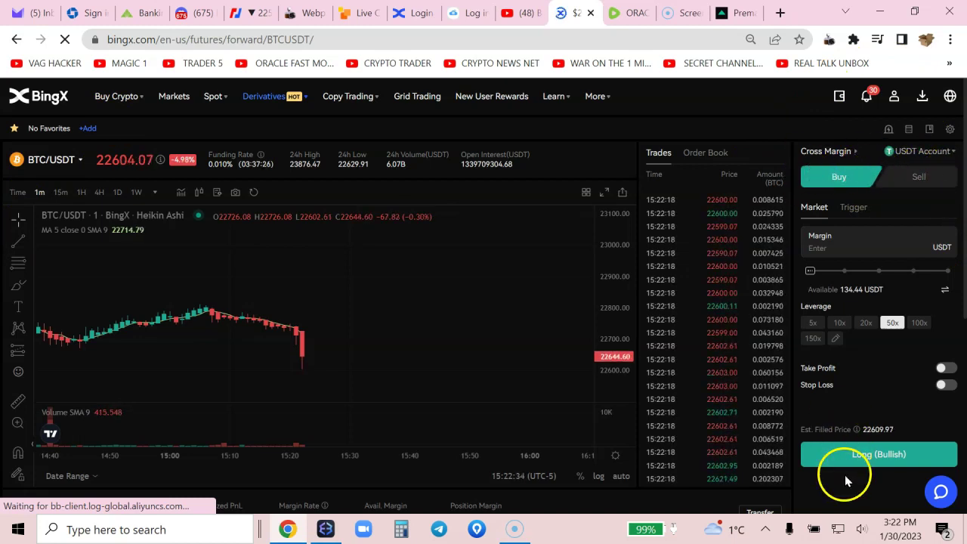
# - Set 24.1992 USDT margin on the Buy side and submit the Long (Bullish) order
pyautogui.click(922, 242)
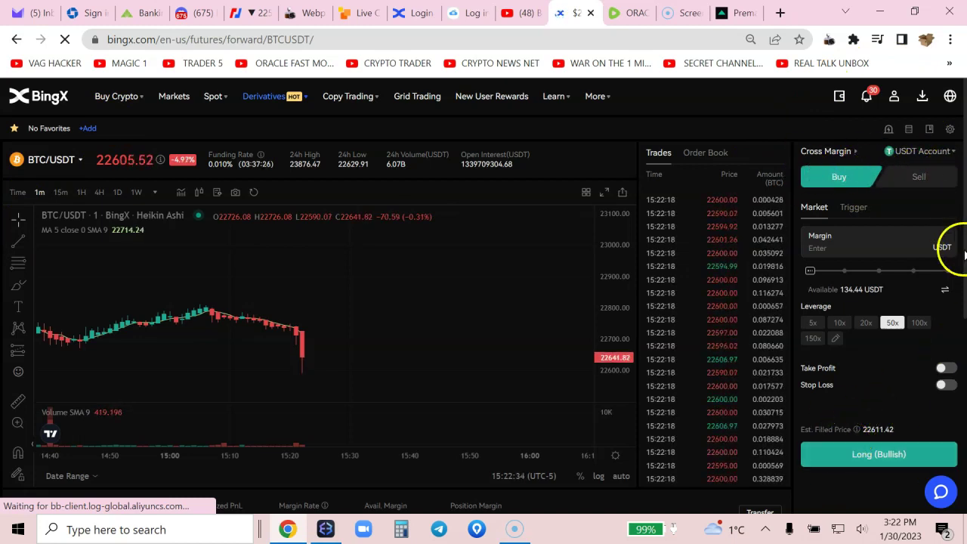
pyautogui.click(922, 176)
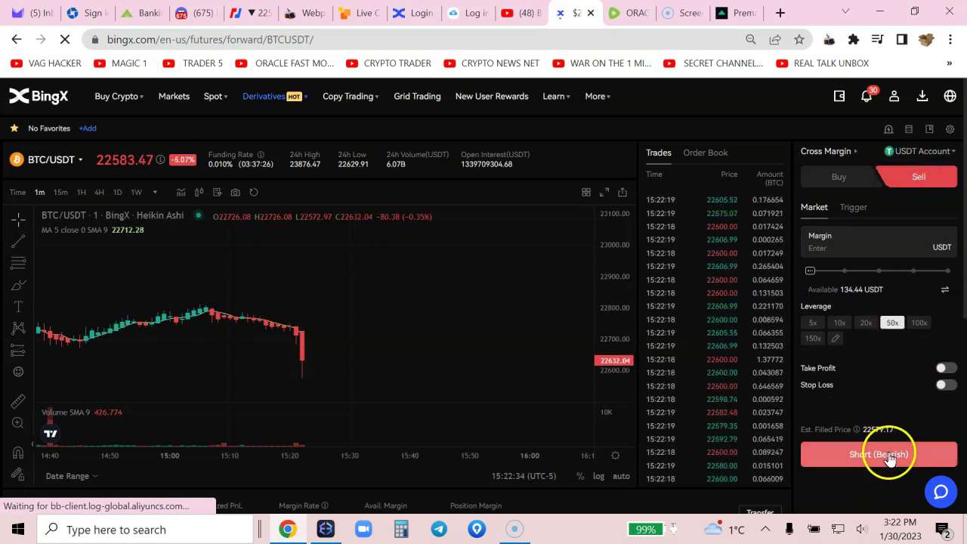
pyautogui.click(831, 267)
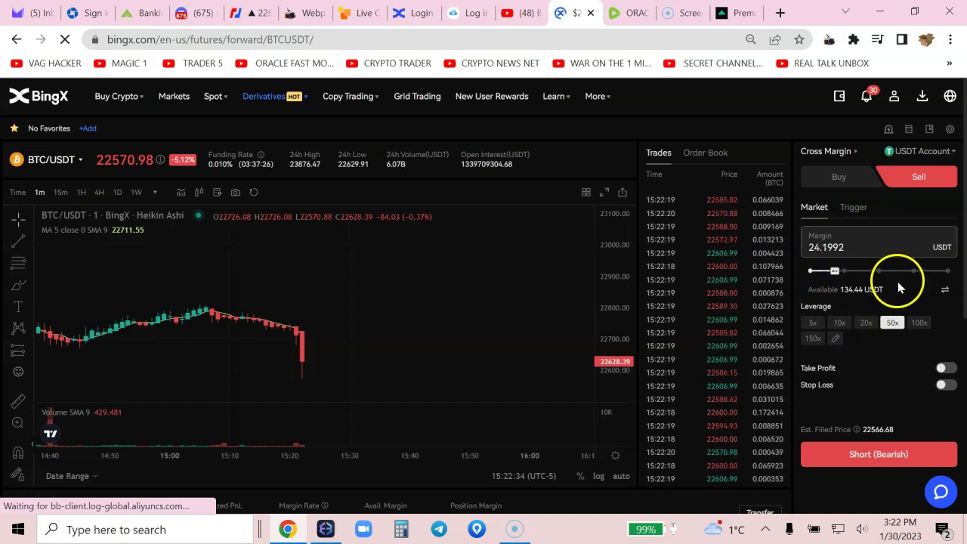
pyautogui.click(835, 338)
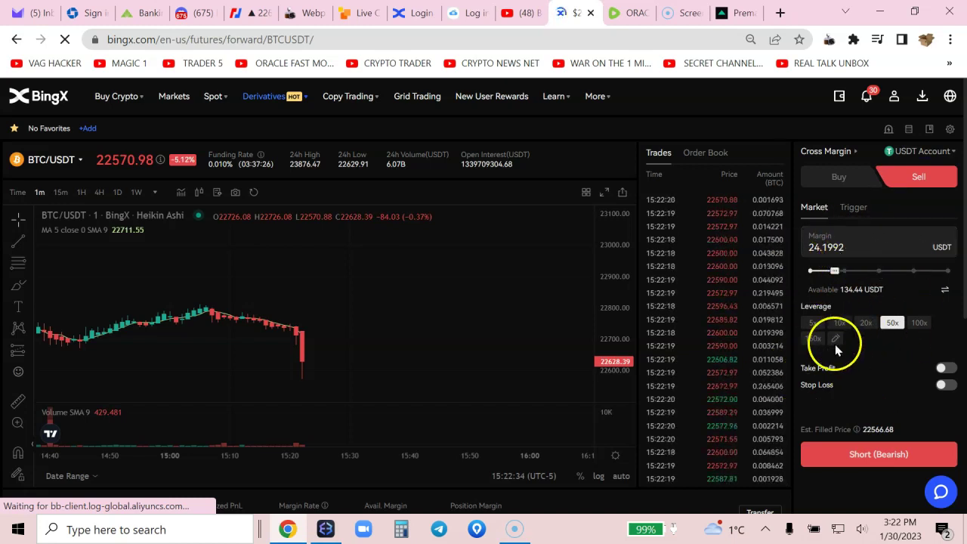
pyautogui.click(819, 181)
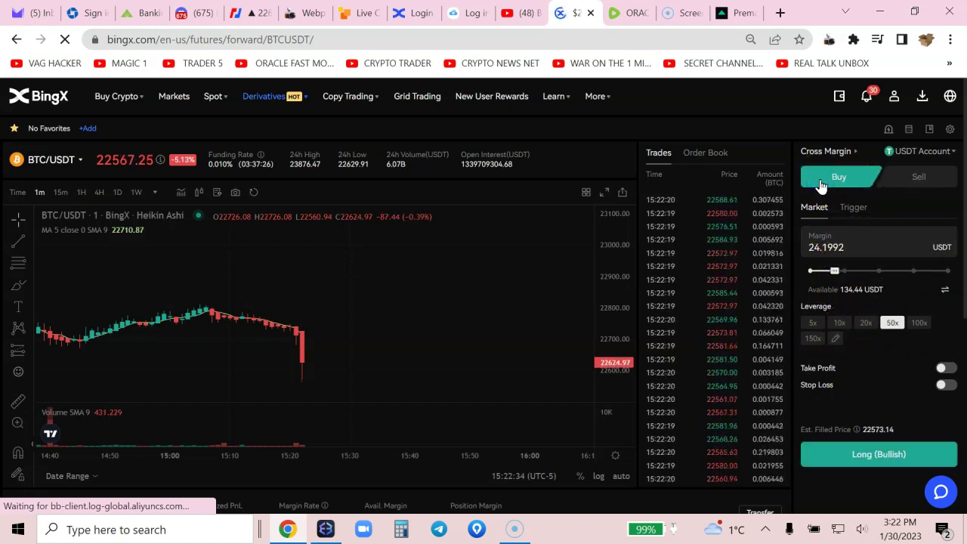
pyautogui.click(848, 452)
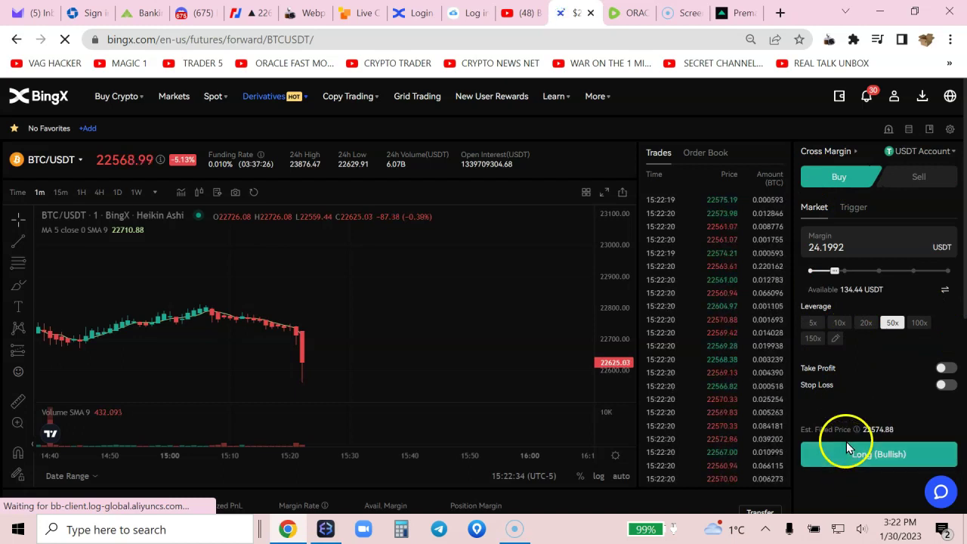
pyautogui.click(299, 14)
# - Show BitMEX's XBTUSD chart in 3m candles and open the Webpage Screenshot extension
pyautogui.click(240, 15)
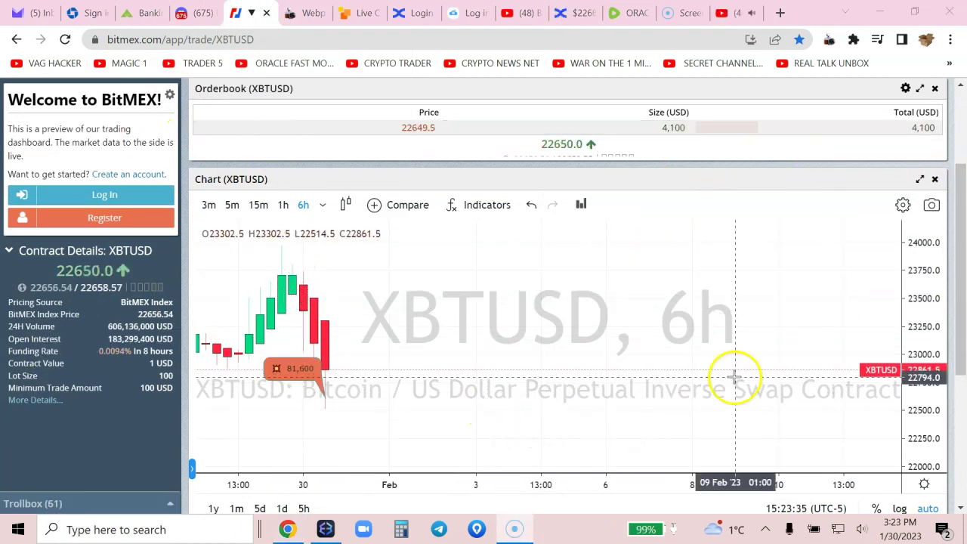
pyautogui.click(834, 42)
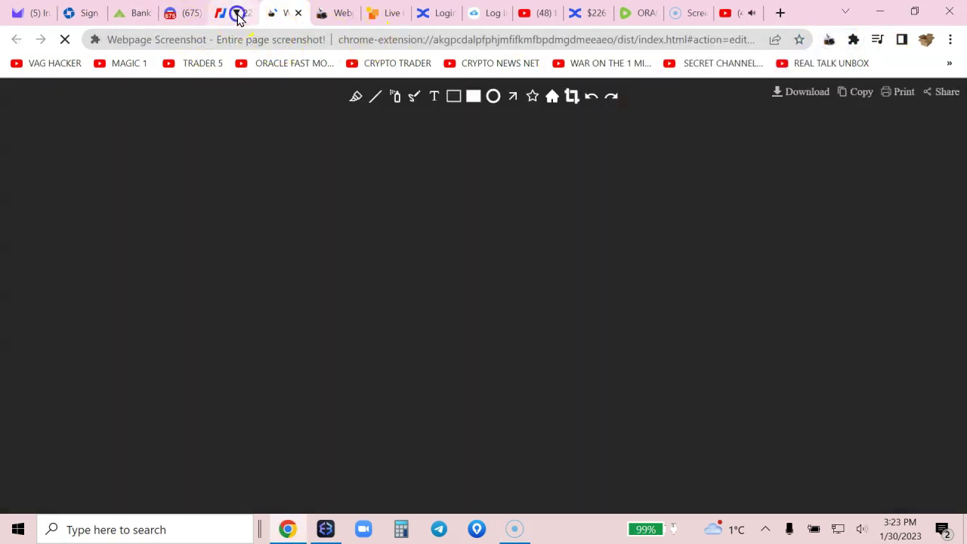
pyautogui.click(235, 13)
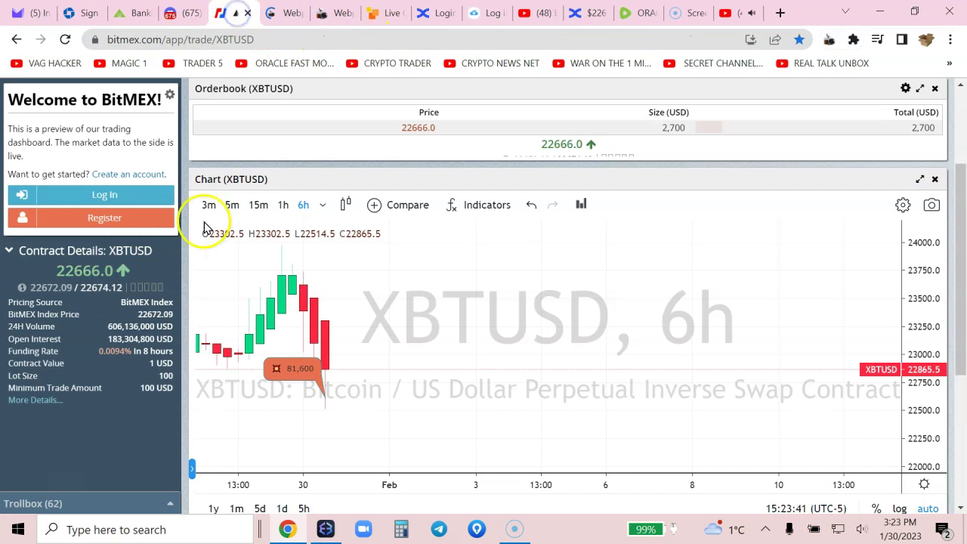
pyautogui.click(206, 209)
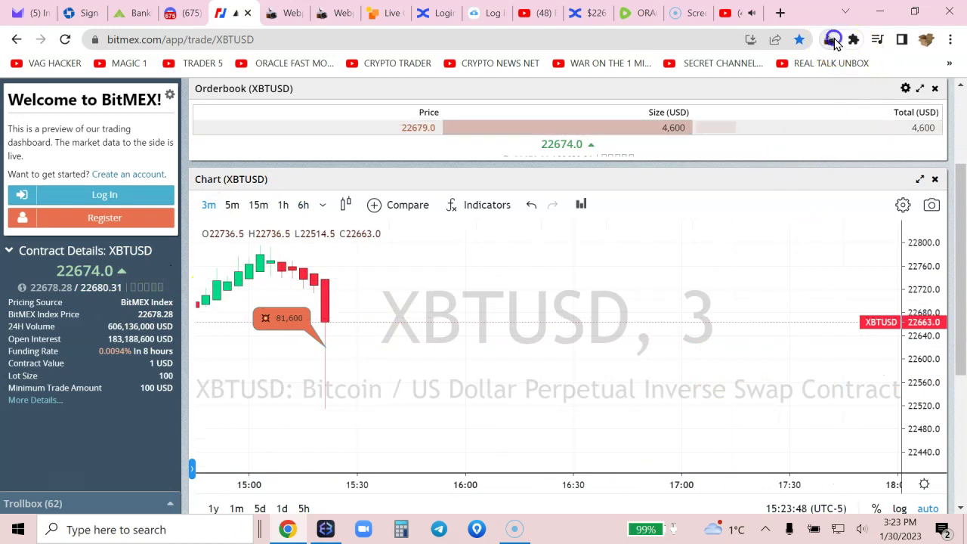
pyautogui.click(832, 40)
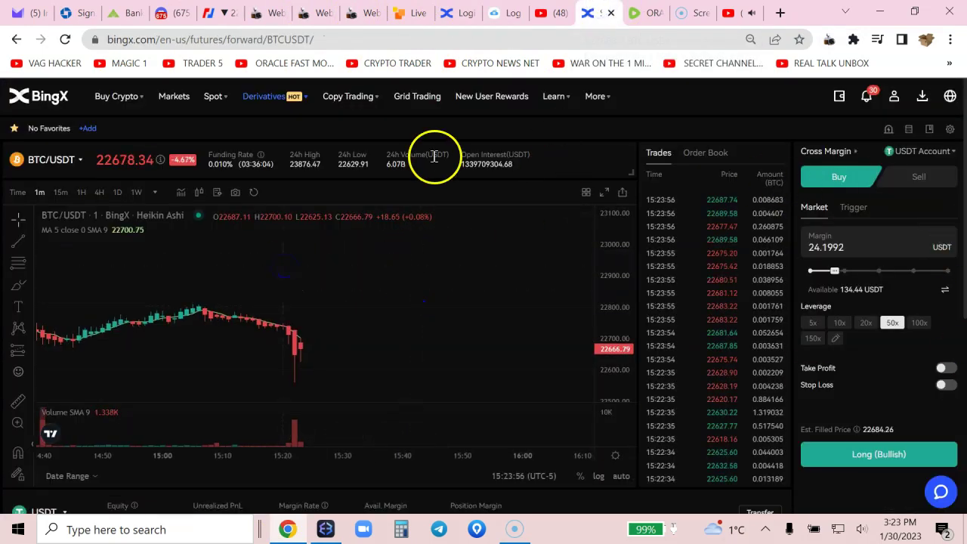
pyautogui.moveTo(838, 96)
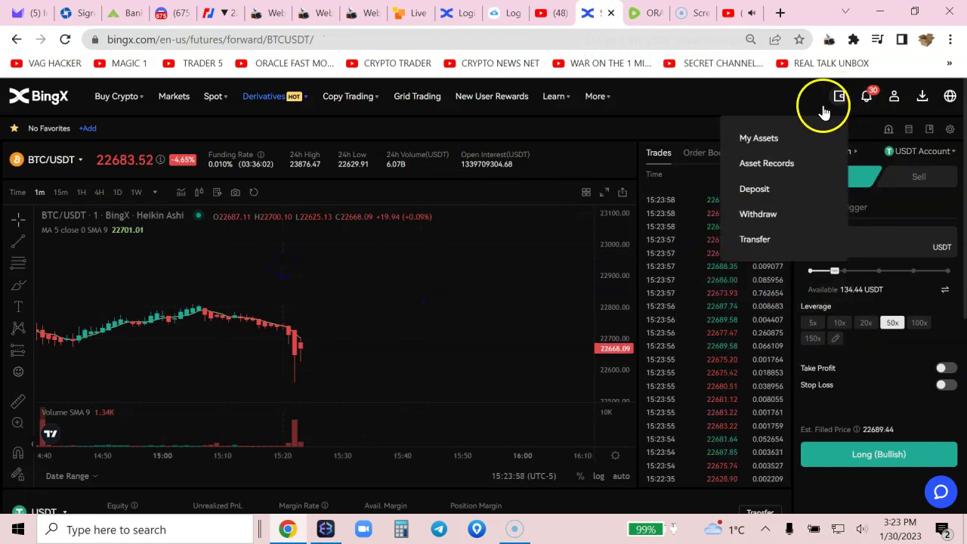
# - Convert the full 0.745005 BTC balance into about 16,868 USDT, then open Transfer
pyautogui.click(765, 136)
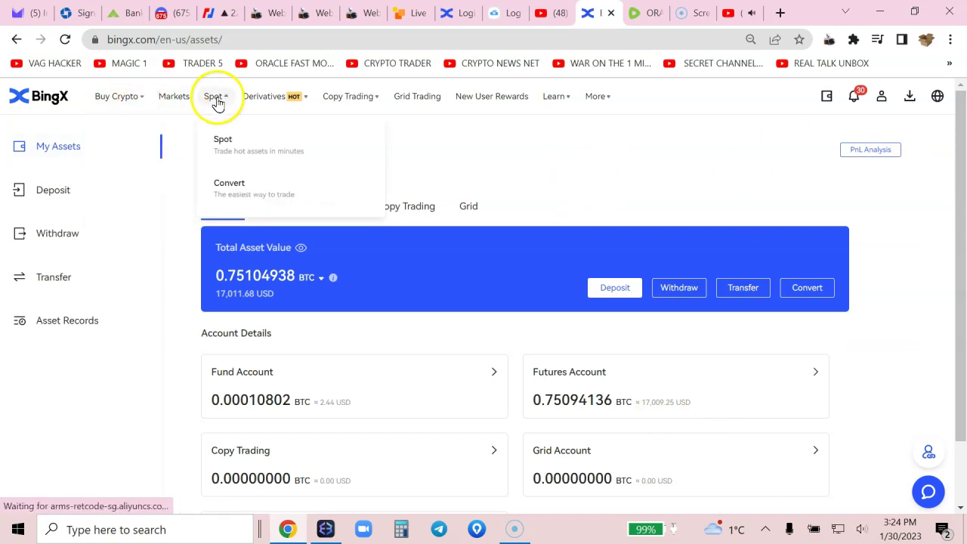
pyautogui.moveTo(214, 96)
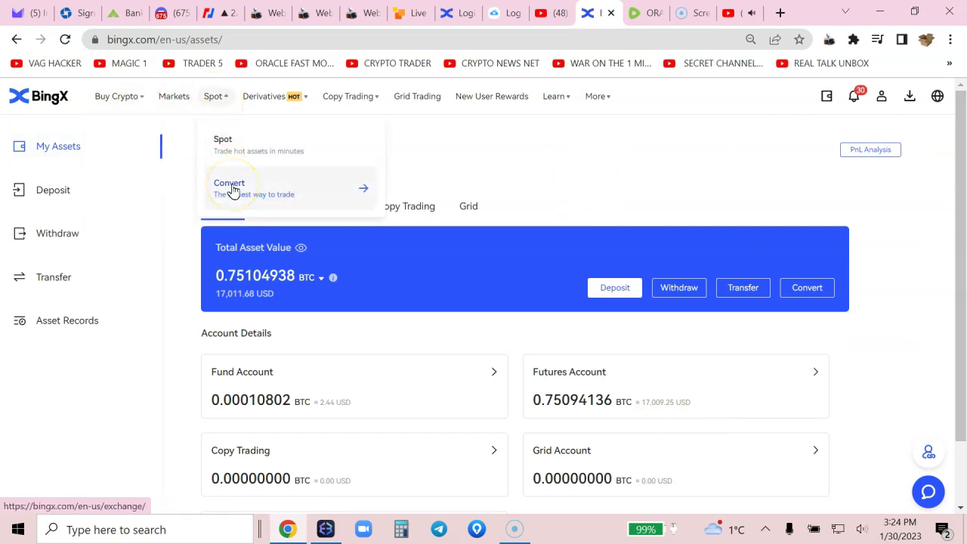
pyautogui.click(287, 206)
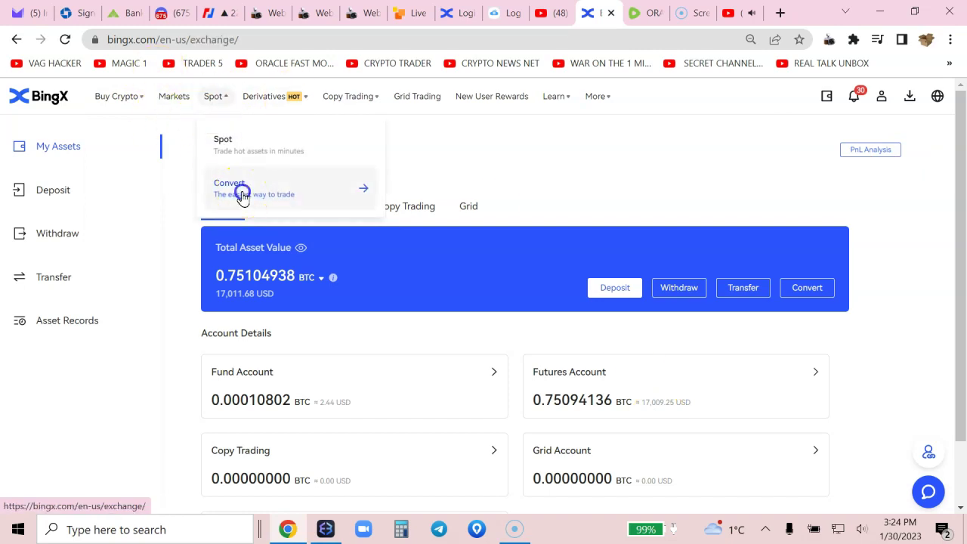
pyautogui.click(242, 194)
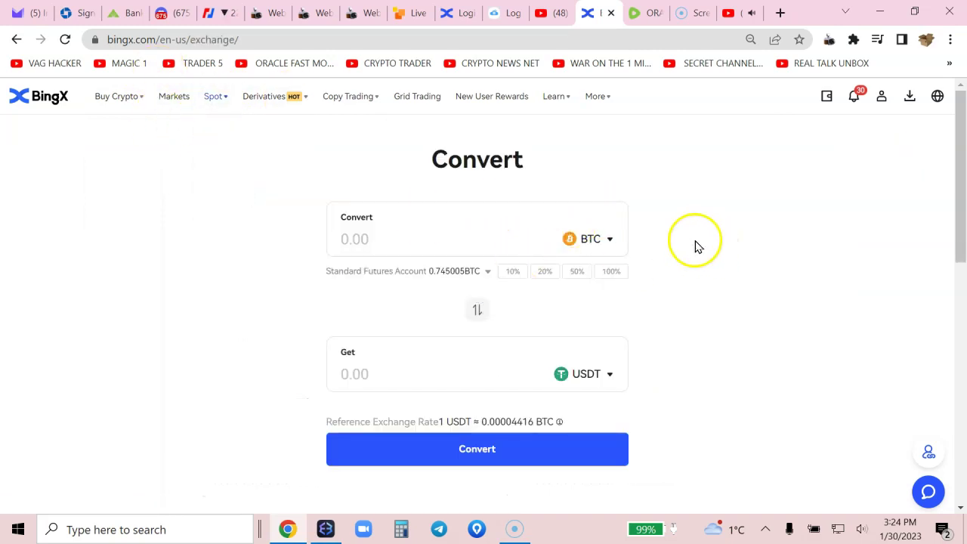
pyautogui.click(613, 273)
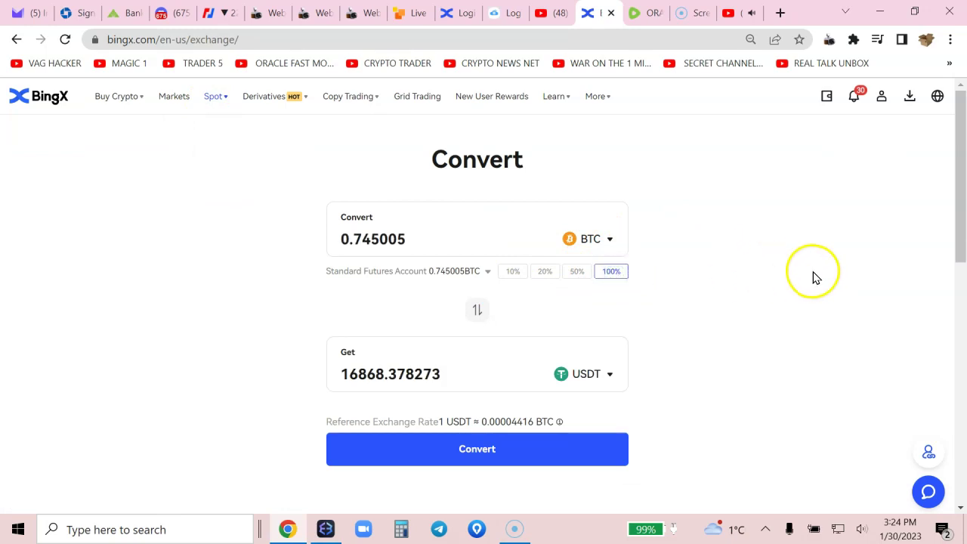
pyautogui.click(484, 449)
pyautogui.click(494, 380)
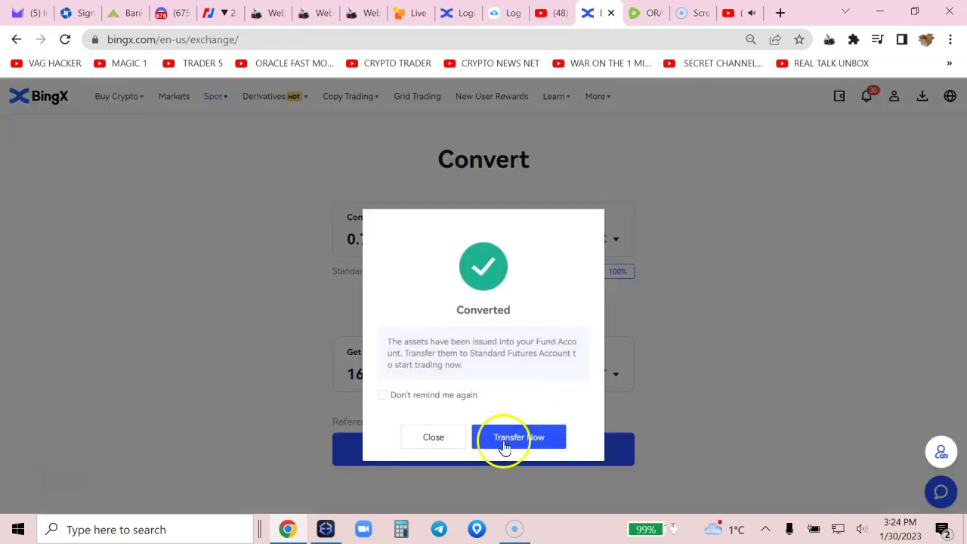
pyautogui.click(503, 446)
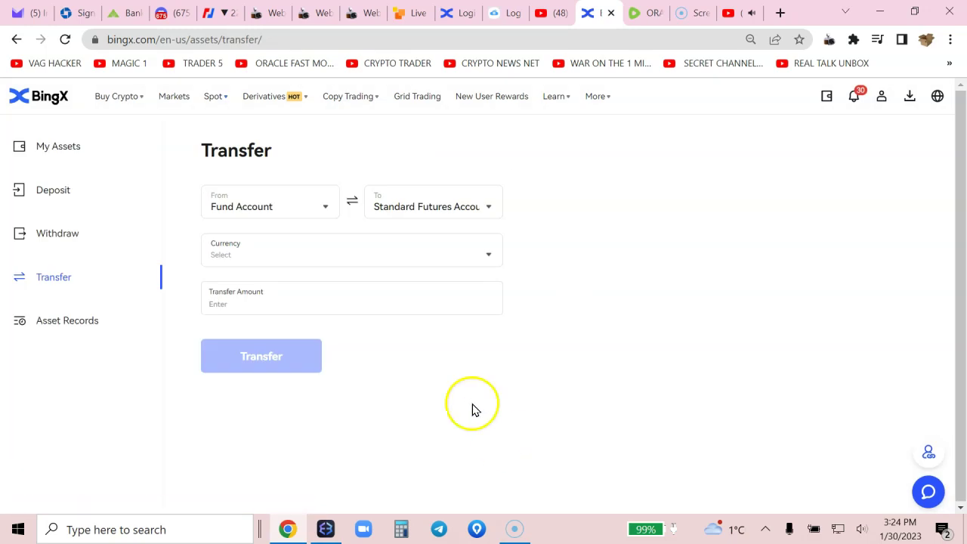
pyautogui.moveTo(826, 95)
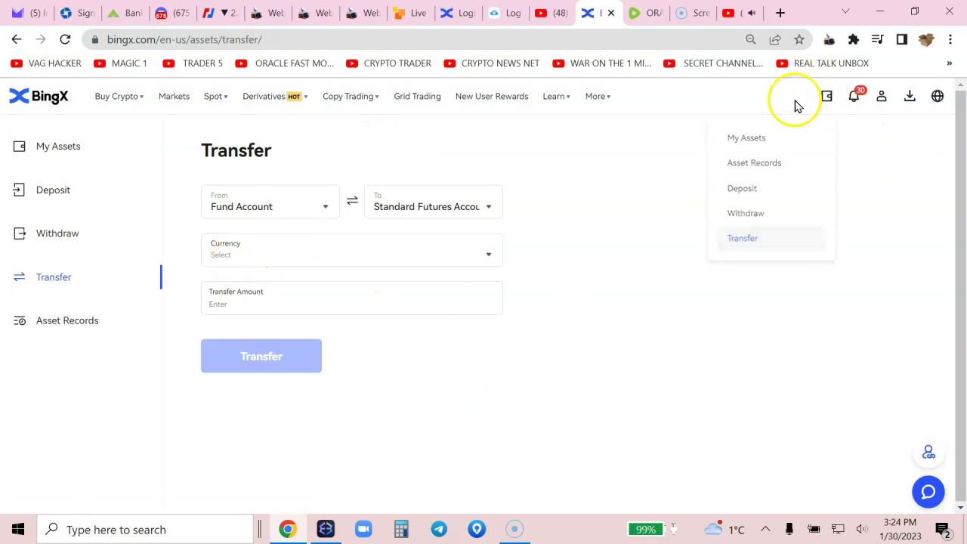
# - Set up a transfer from the Fund Account to the Perpetual Futures Account
pyautogui.click(756, 142)
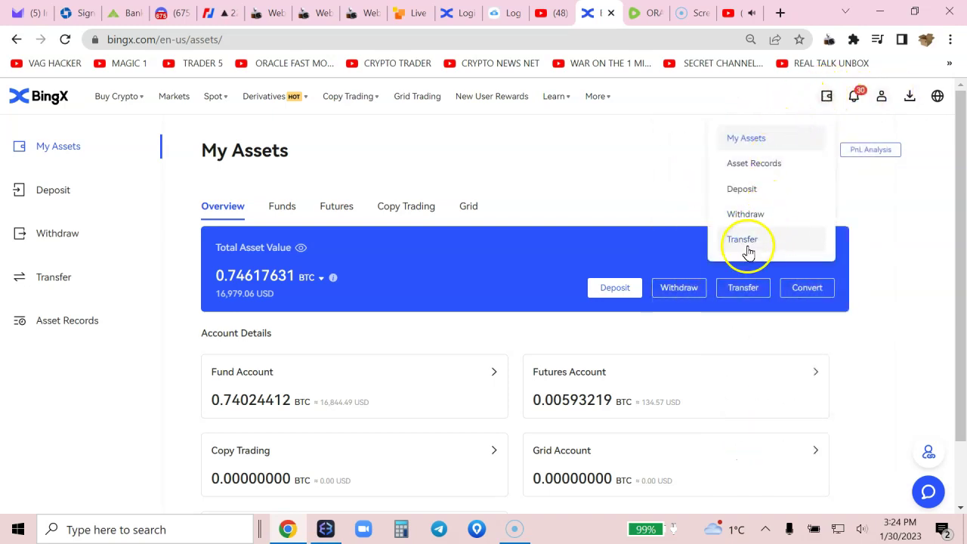
pyautogui.click(748, 252)
pyautogui.click(700, 254)
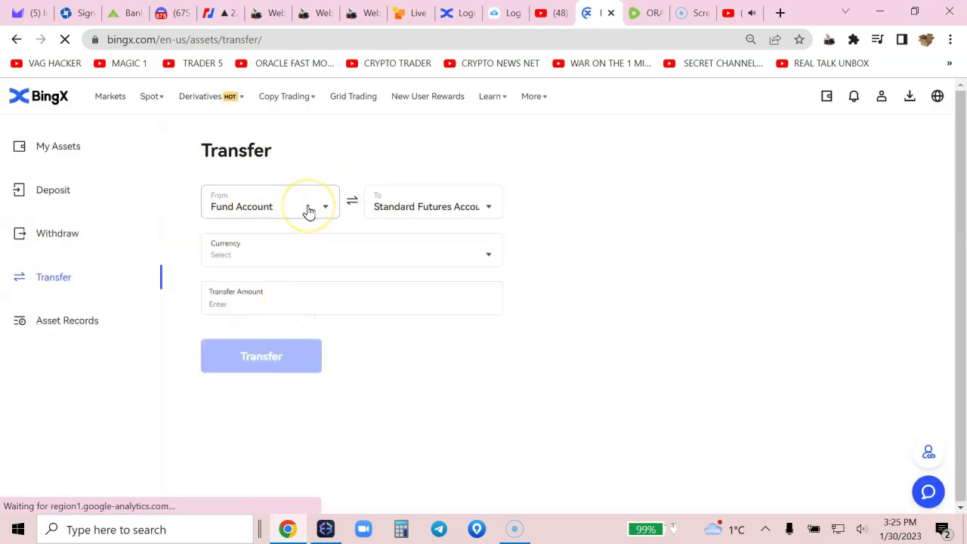
pyautogui.click(306, 204)
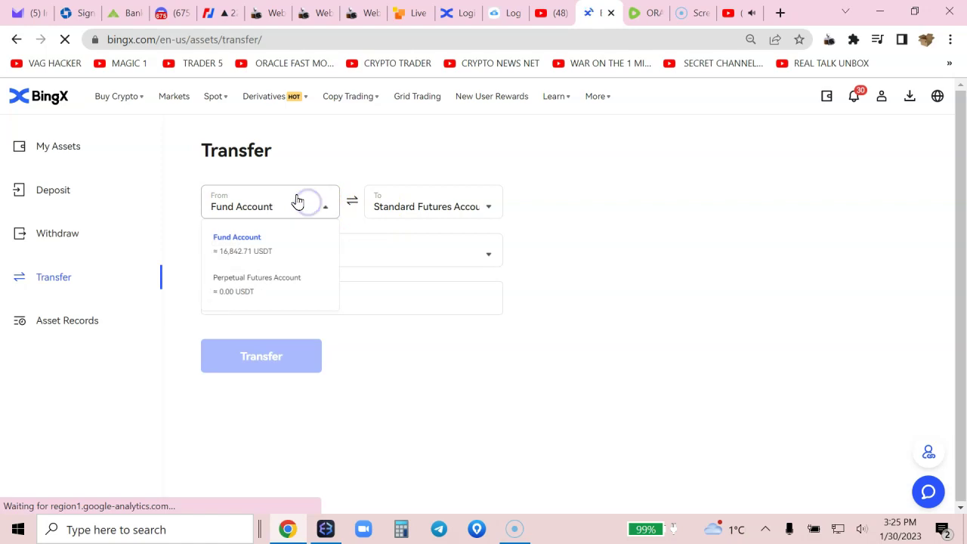
pyautogui.click(245, 240)
pyautogui.click(463, 200)
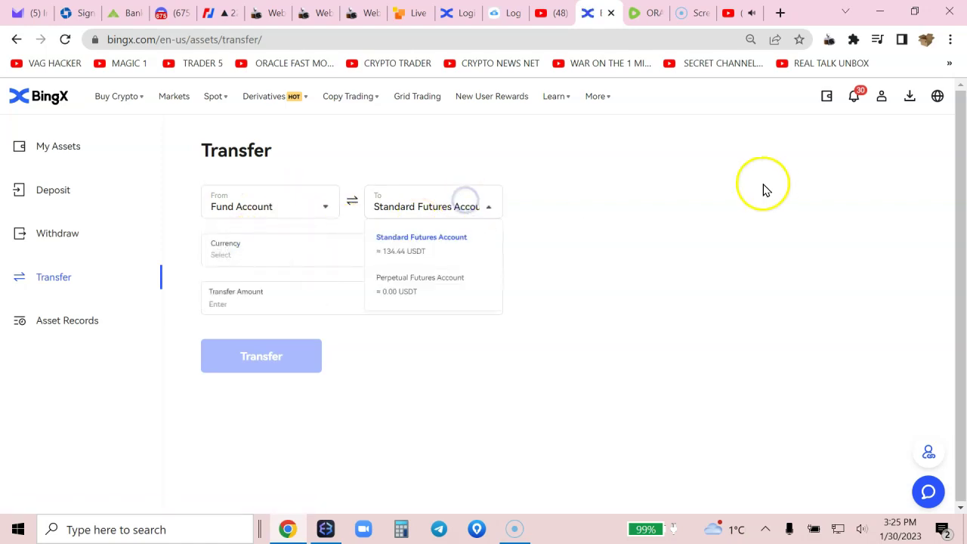
pyautogui.moveTo(270, 96)
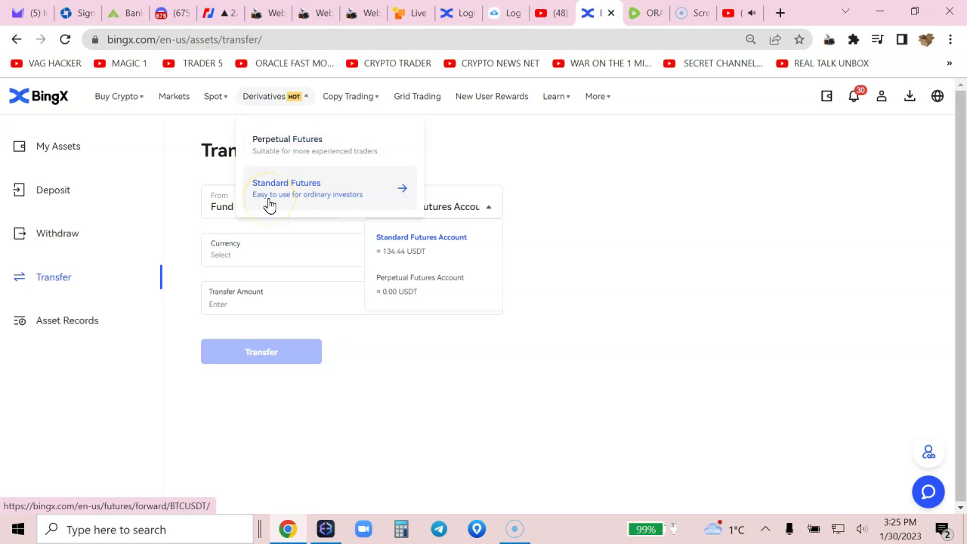
pyautogui.click(436, 248)
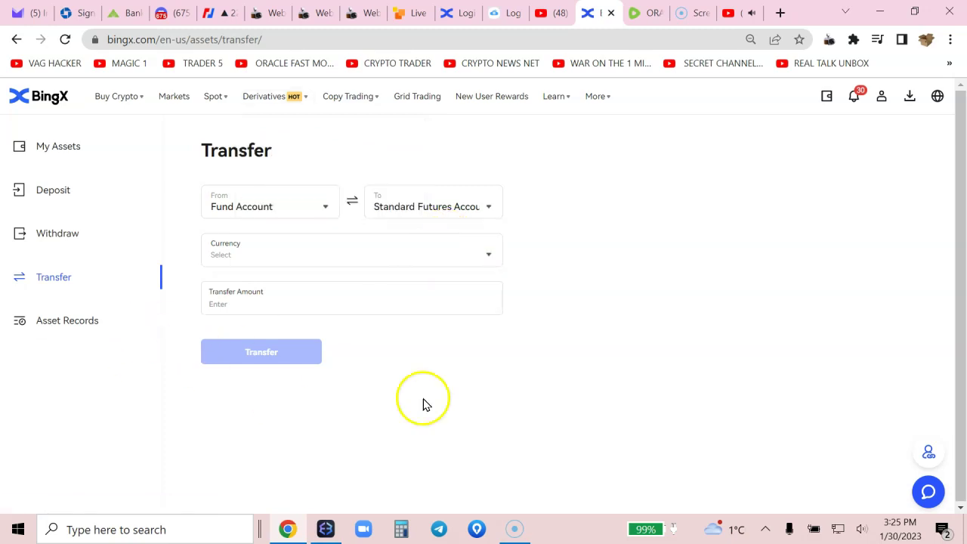
# - Transfer all 16,840.41450933 USDT to the Perpetual Futures Account
pyautogui.click(420, 242)
pyautogui.click(286, 362)
pyautogui.click(457, 302)
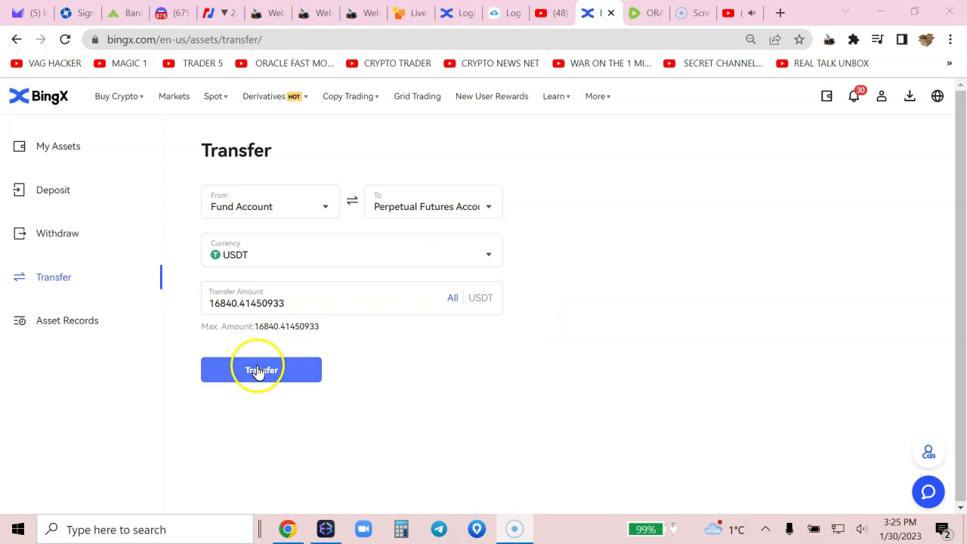
pyautogui.click(258, 370)
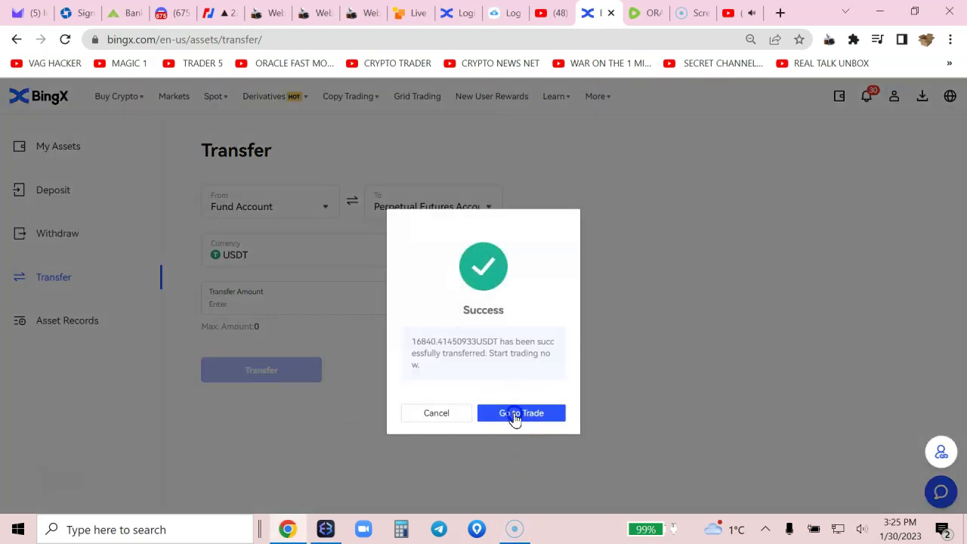
# - Open BTC/USDT perpetual futures trading and highlight the ~16,840 USDT available balance
pyautogui.click(514, 415)
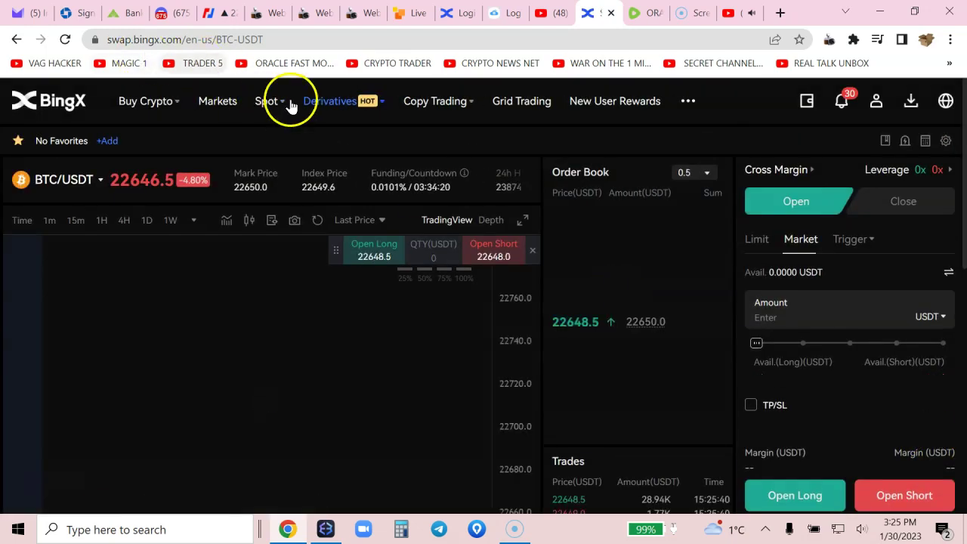
pyautogui.click(323, 102)
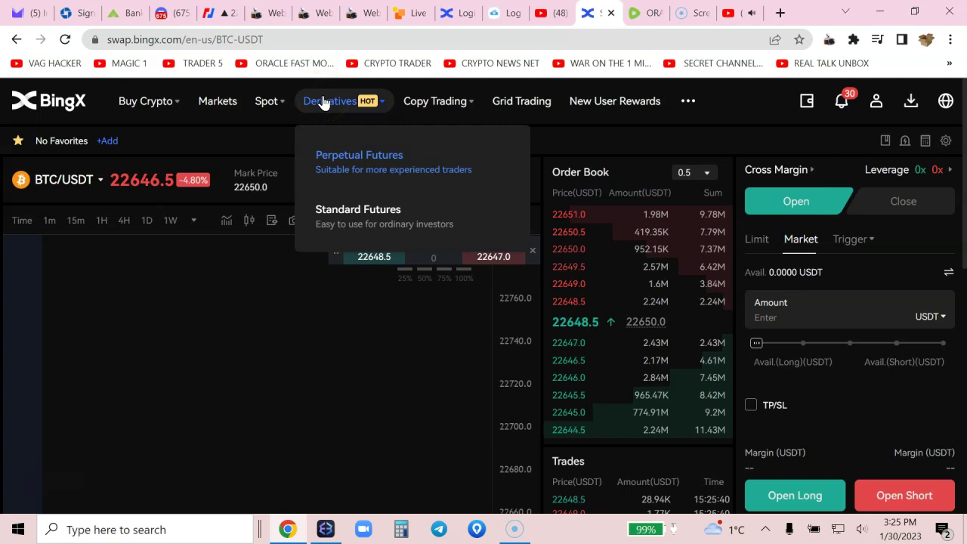
pyautogui.click(327, 165)
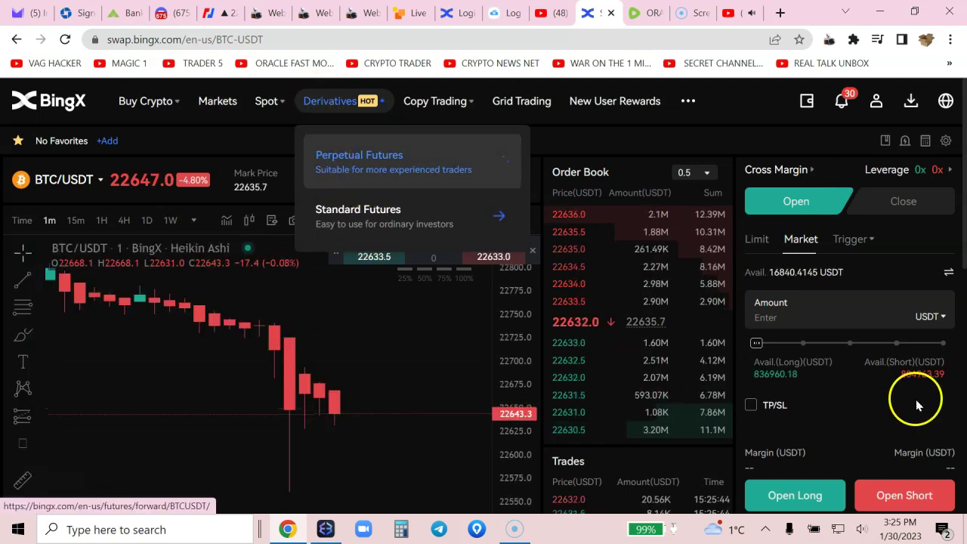
pyautogui.moveTo(768, 272); pyautogui.dragTo(810, 272)
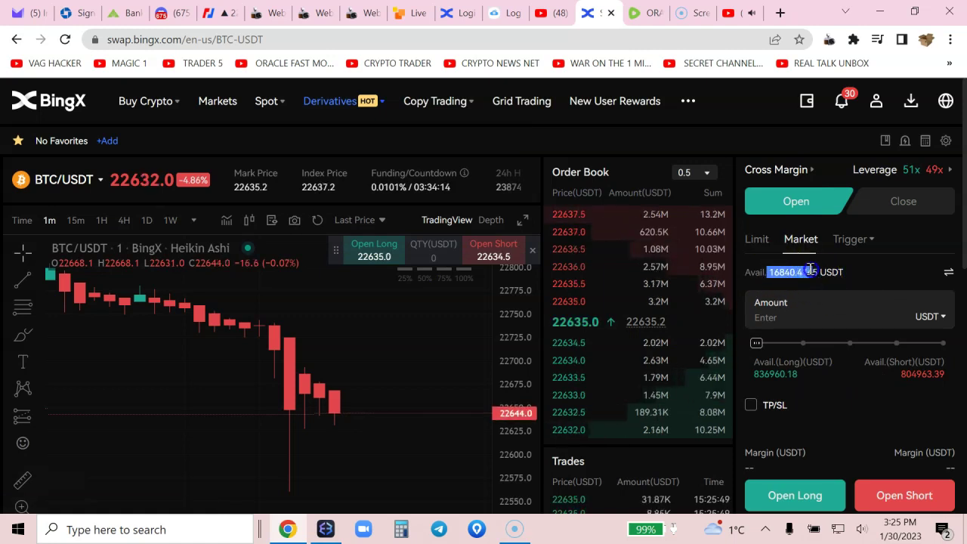
pyautogui.scroll(-1, 936, 294)
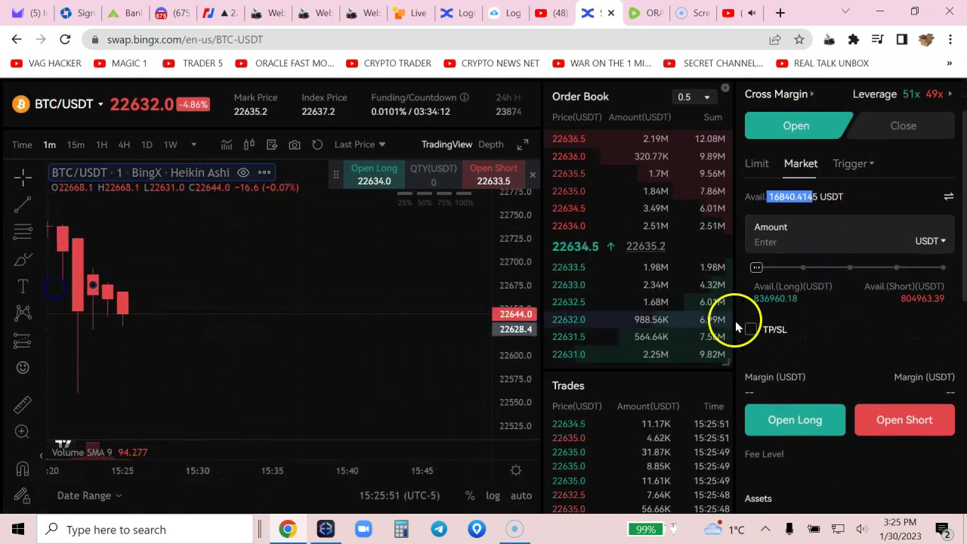
pyautogui.click(536, 21)
# - Scroll the YouTube description down and highlight the exchange/wallet risk and VPN disclaimer
pyautogui.scroll(-4, 151, 353)
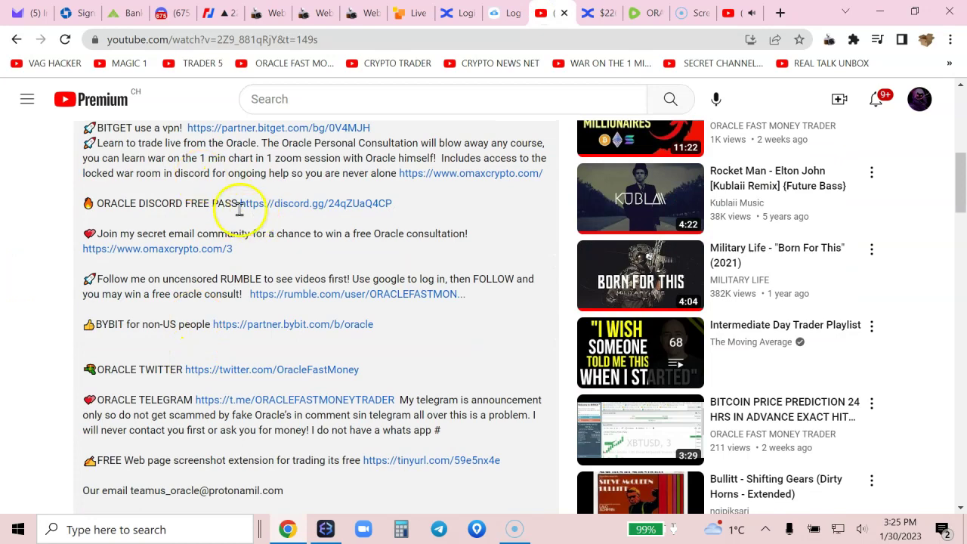
pyautogui.scroll(-1, 420, 212)
pyautogui.scroll(-1, 420, 211)
pyautogui.scroll(-1, 417, 208)
pyautogui.scroll(-4, 416, 204)
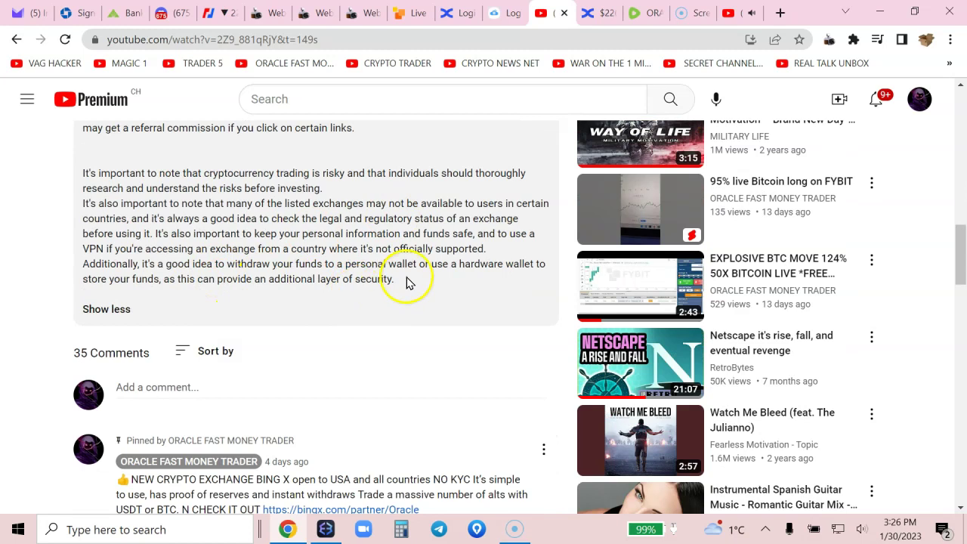
pyautogui.moveTo(406, 282); pyautogui.dragTo(78, 220)
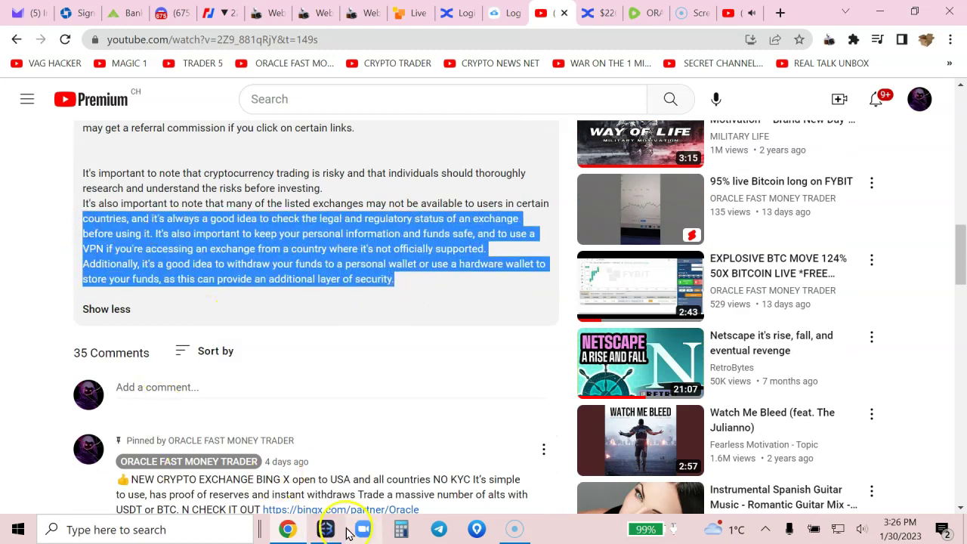
# - Dismiss the Exodus success message, close Exodus, and return to the BingX login page
pyautogui.click(344, 531)
pyautogui.click(518, 374)
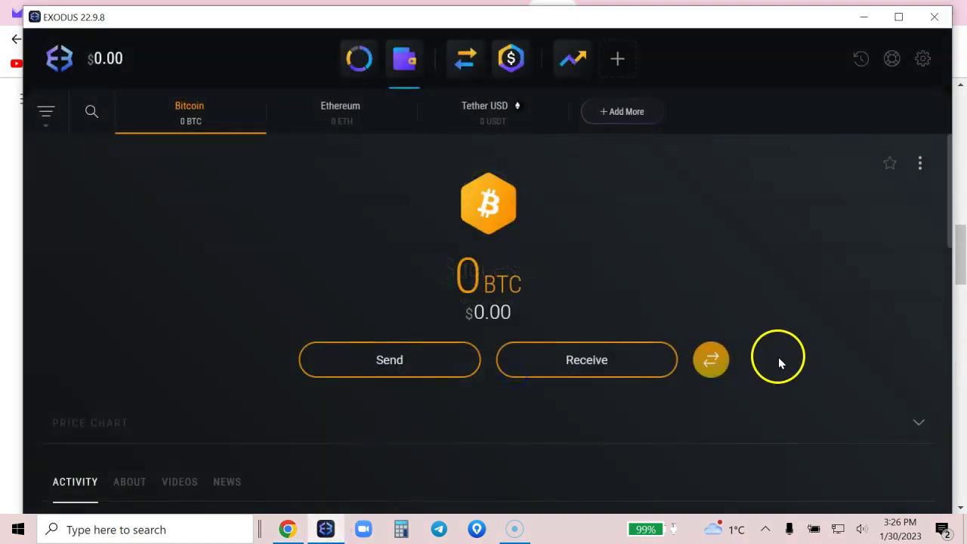
pyautogui.click(933, 17)
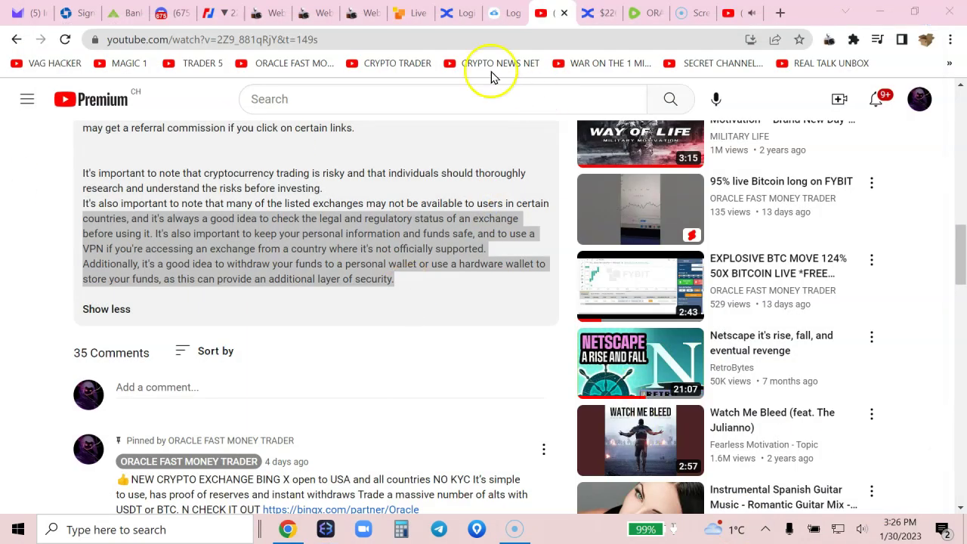
pyautogui.click(456, 18)
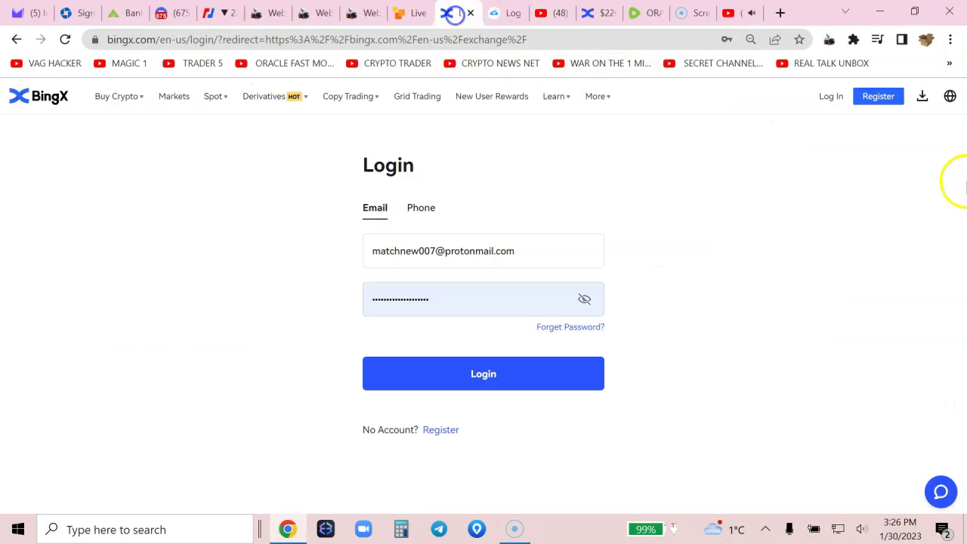
# - Reopen BingX BTC/USDT perpetual futures trading, then bring up the BitMEX XBTUSD chart screenshot
pyautogui.click(596, 13)
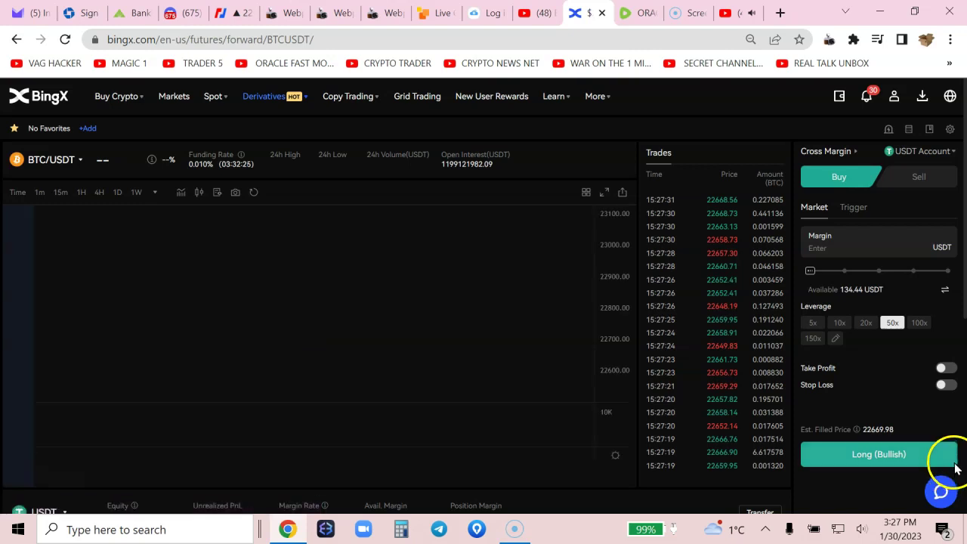
pyautogui.scroll(-2, 958, 325)
pyautogui.scroll(2, 957, 324)
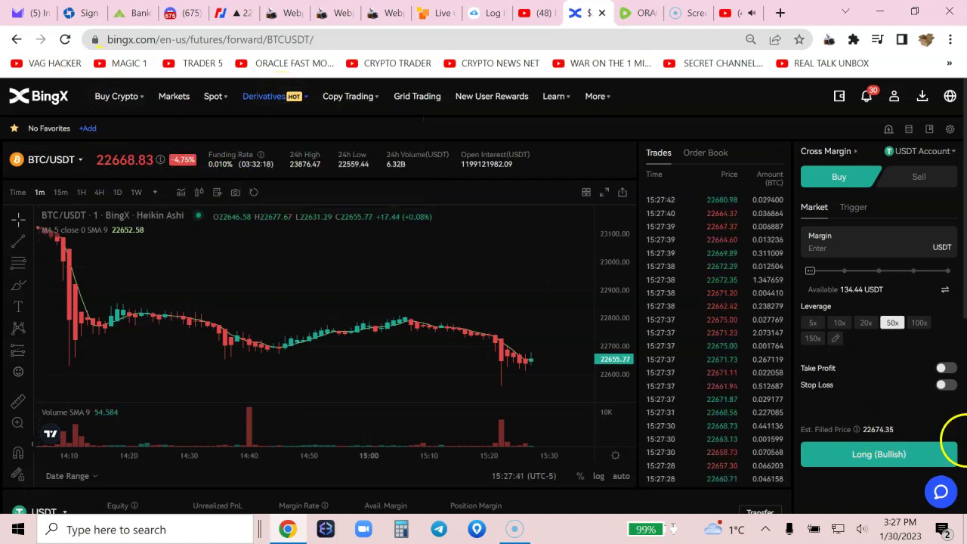
pyautogui.moveTo(268, 96)
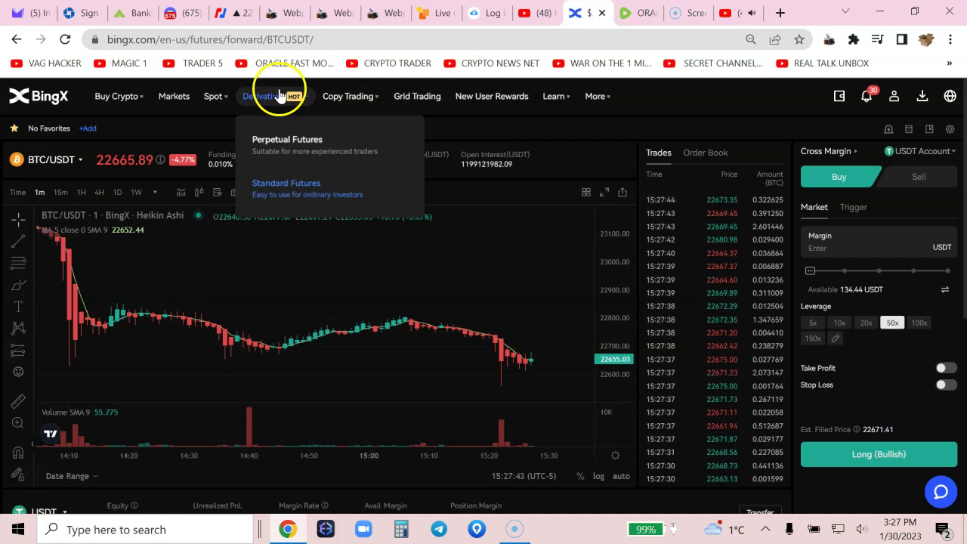
pyautogui.click(282, 150)
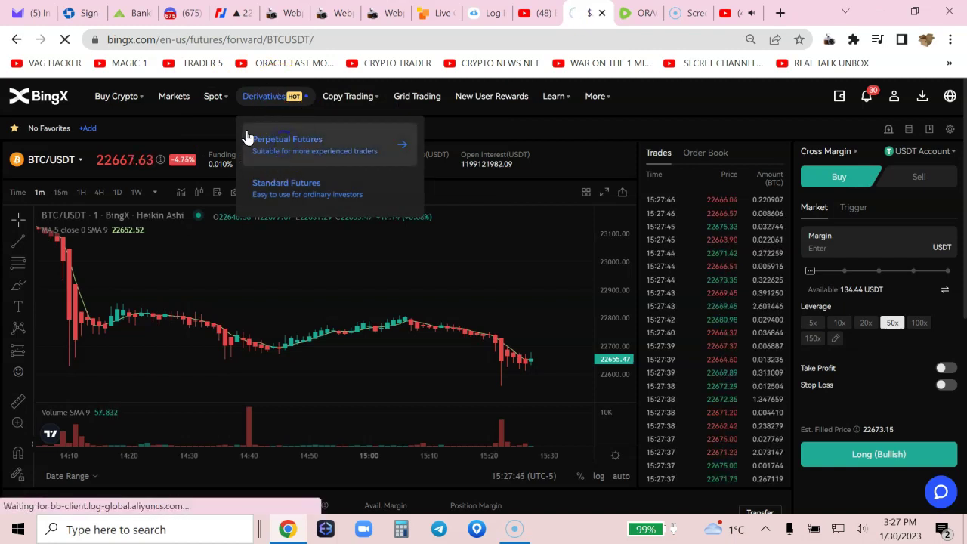
pyautogui.click(245, 12)
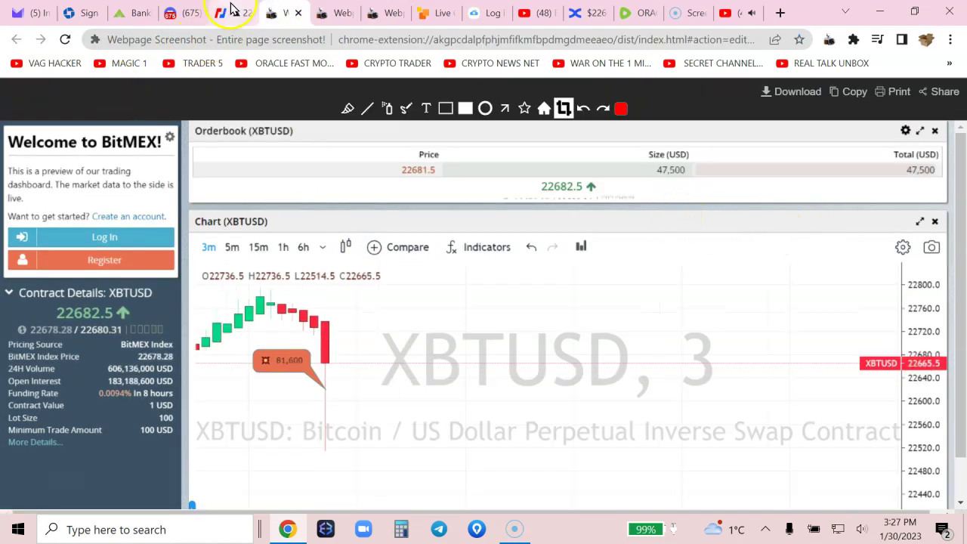
# - Save a full-page screenshot of the live BitMEX XBTUSD chart
pyautogui.click(233, 13)
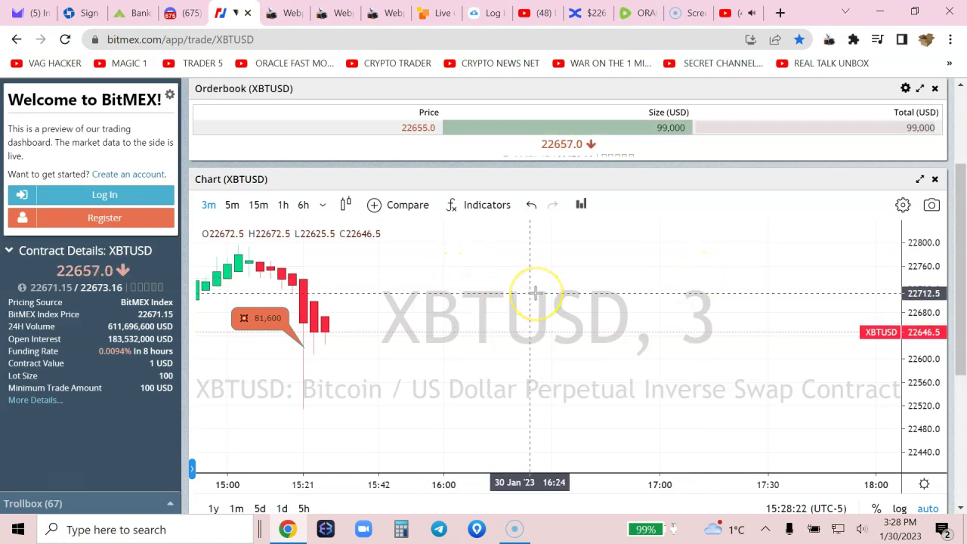
pyautogui.click(673, 322)
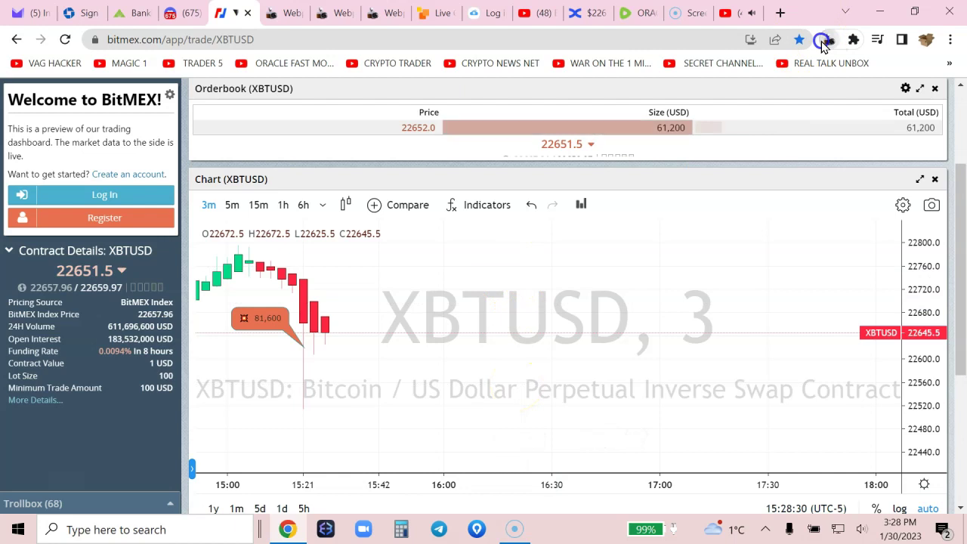
pyautogui.click(828, 39)
pyautogui.click(741, 160)
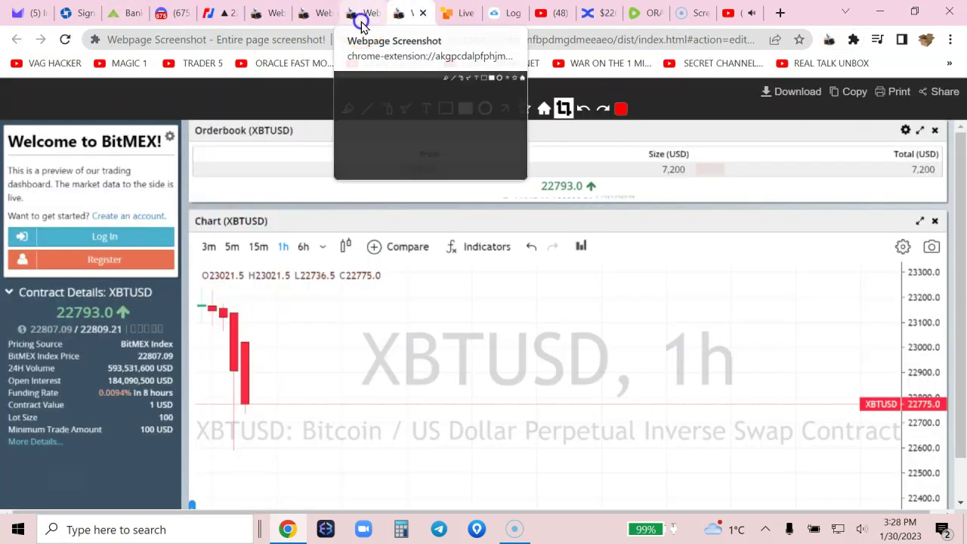
# - Compare earlier saved chart screenshots against the live XBTUSD chart, ending on the live page
pyautogui.click(362, 25)
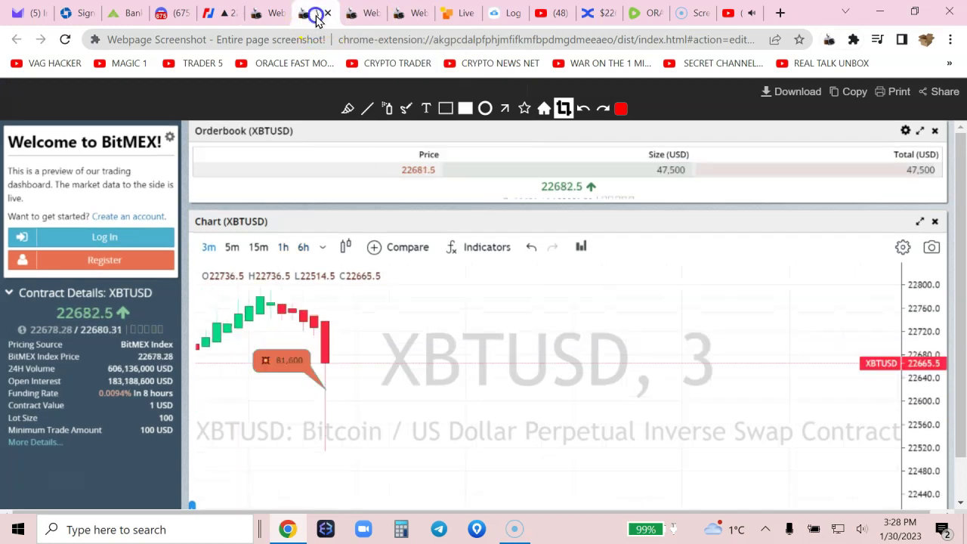
pyautogui.click(258, 8)
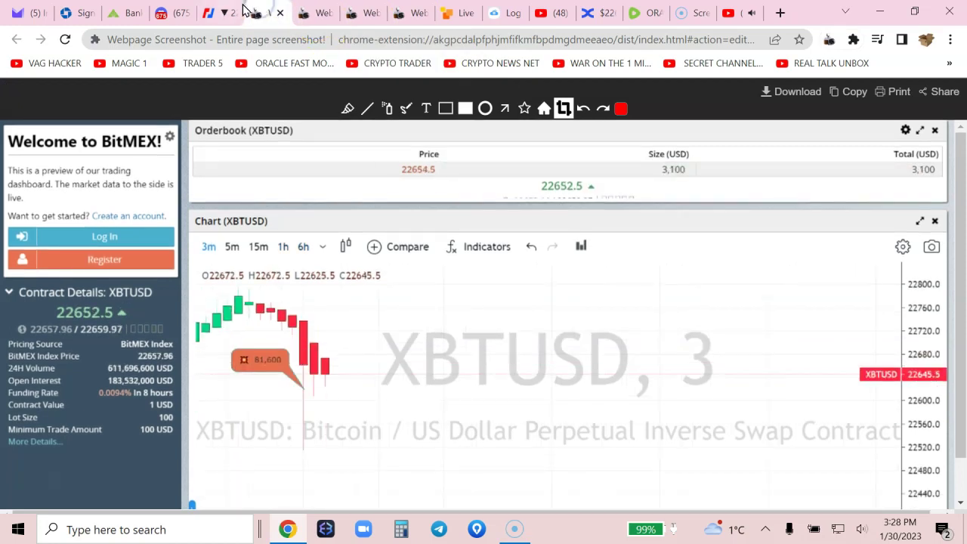
pyautogui.click(209, 13)
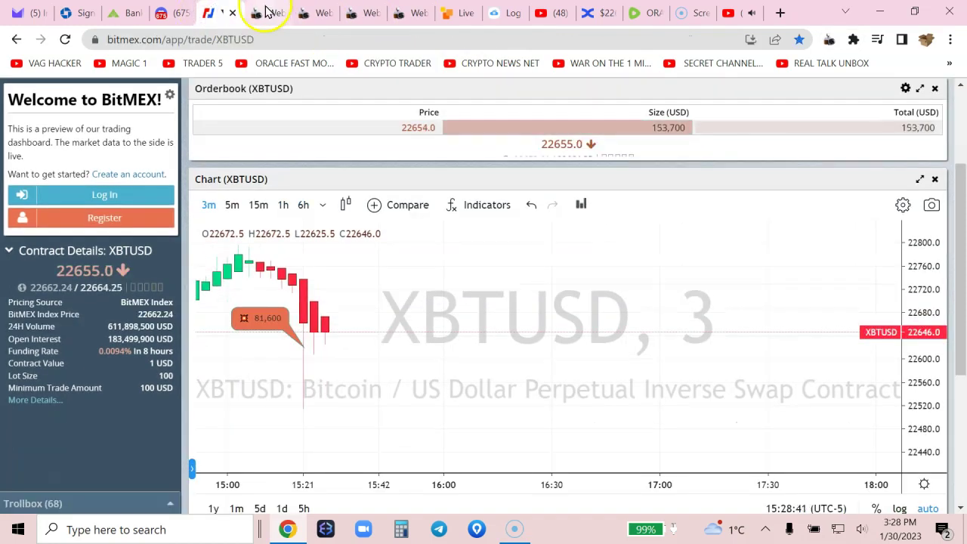
pyautogui.click(265, 10)
pyautogui.click(216, 15)
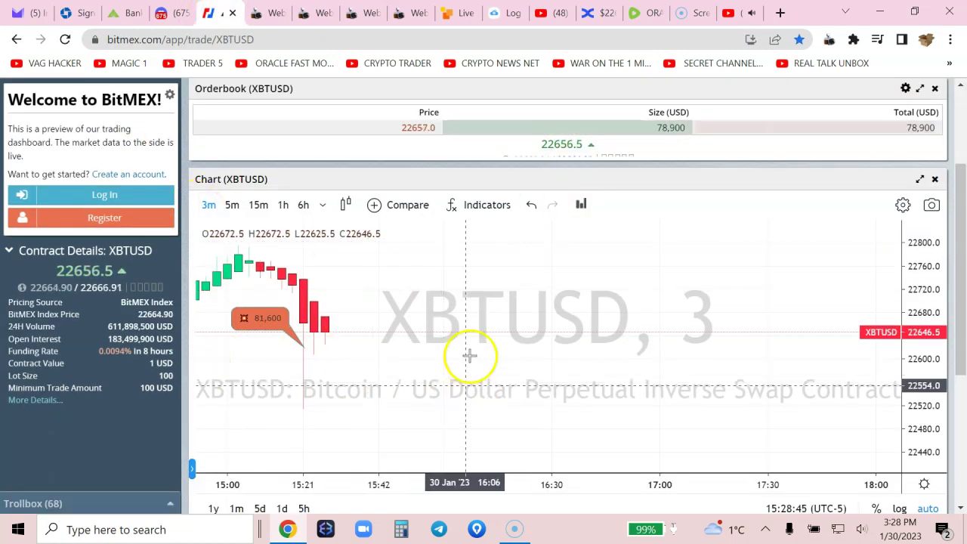
# - Go to Discord and open the oracle-testimonials channel via daily-trade-updates
pyautogui.click(163, 13)
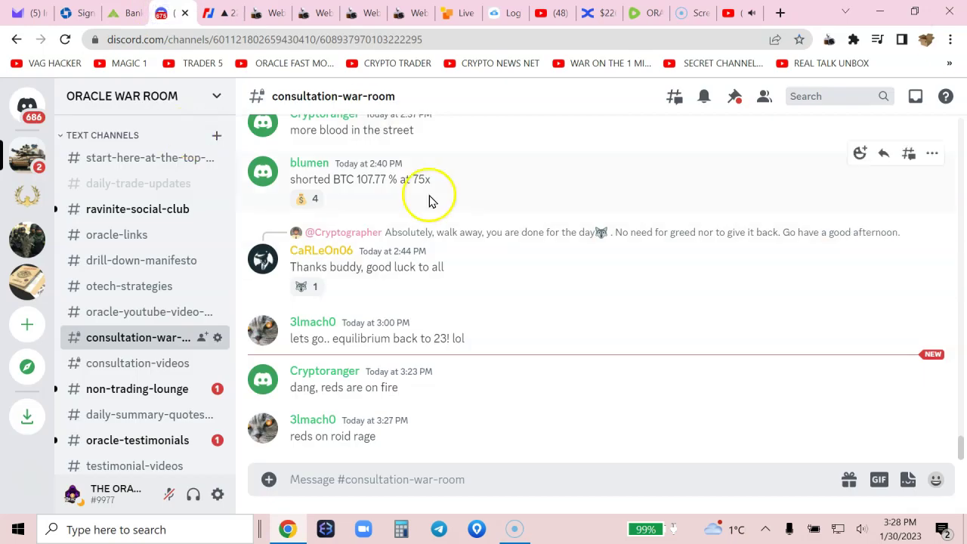
pyautogui.click(117, 185)
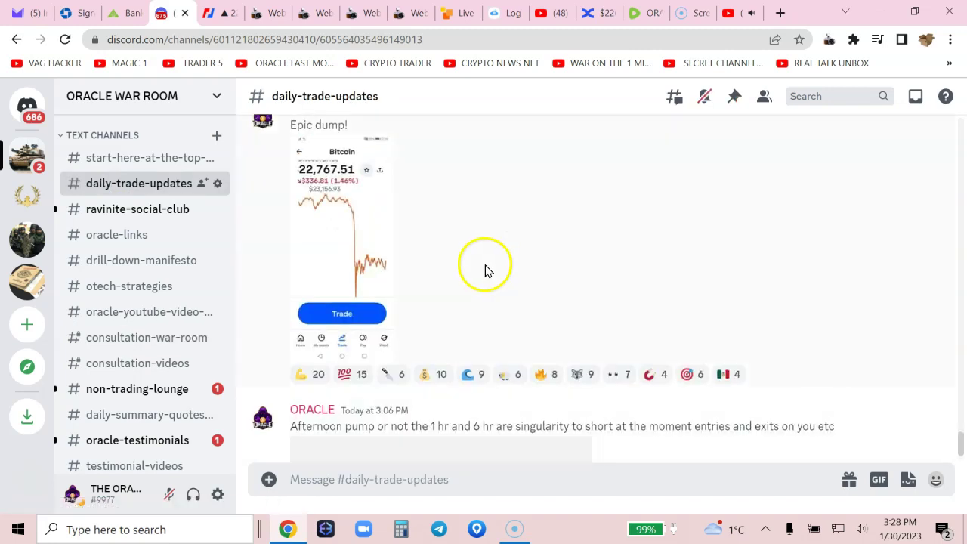
pyautogui.scroll(-2, 102, 362)
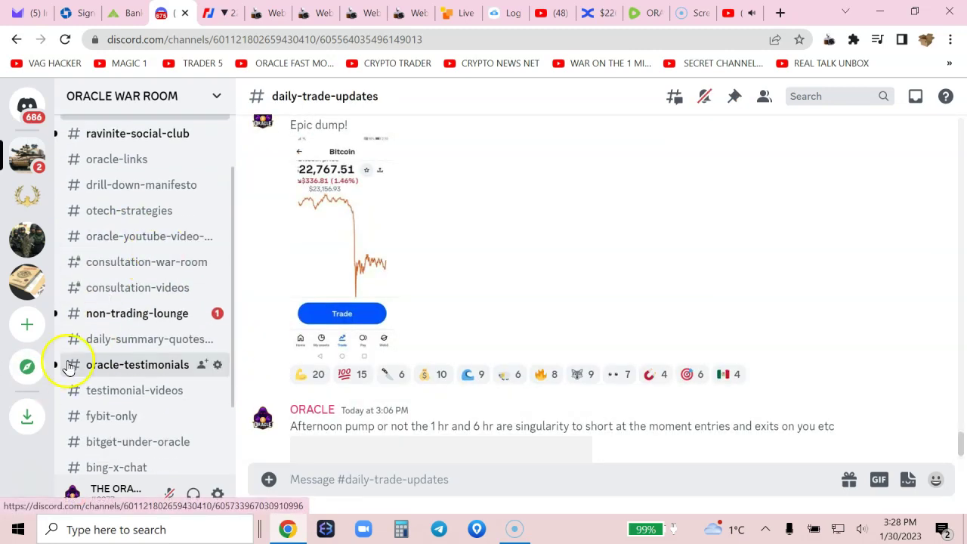
pyautogui.click(140, 364)
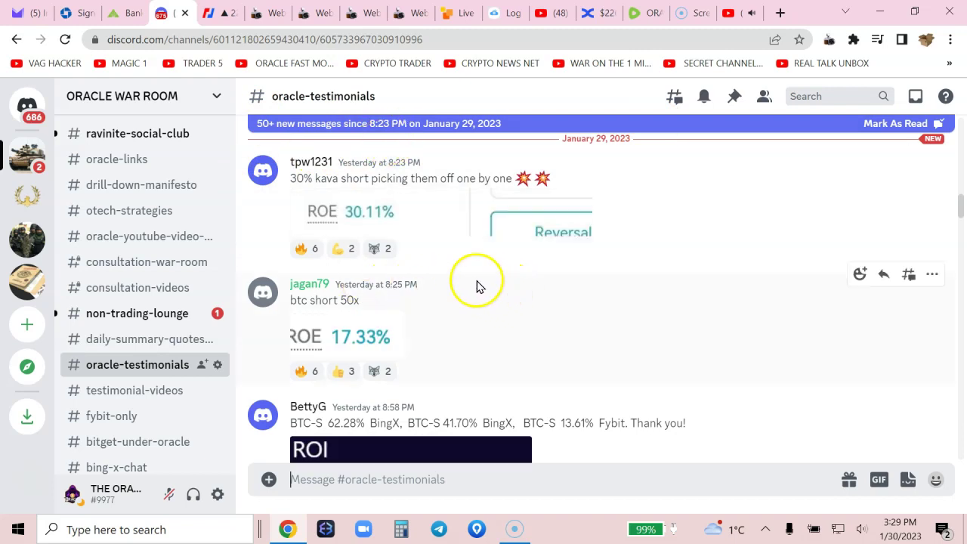
pyautogui.moveTo(453, 289)
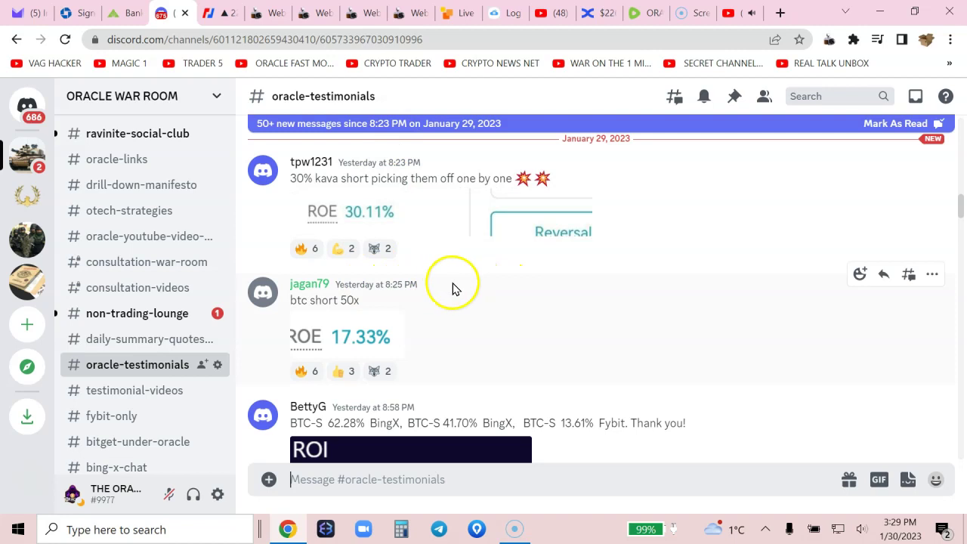
# - Scroll the testimonials past the +62.28% post to the BTCUSDT +107.49% profit card
pyautogui.scroll(-1, 491, 244)
pyautogui.scroll(-1, 678, 231)
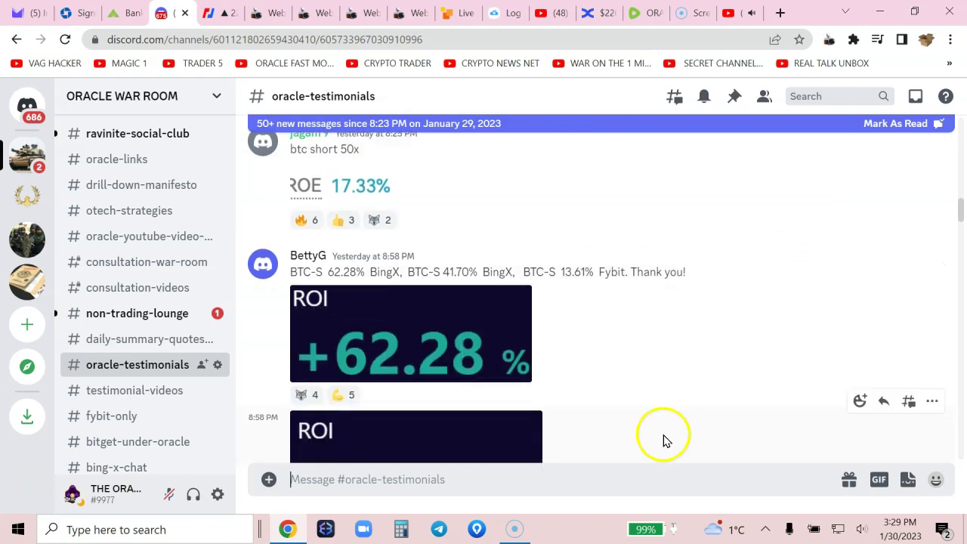
pyautogui.moveTo(483, 294)
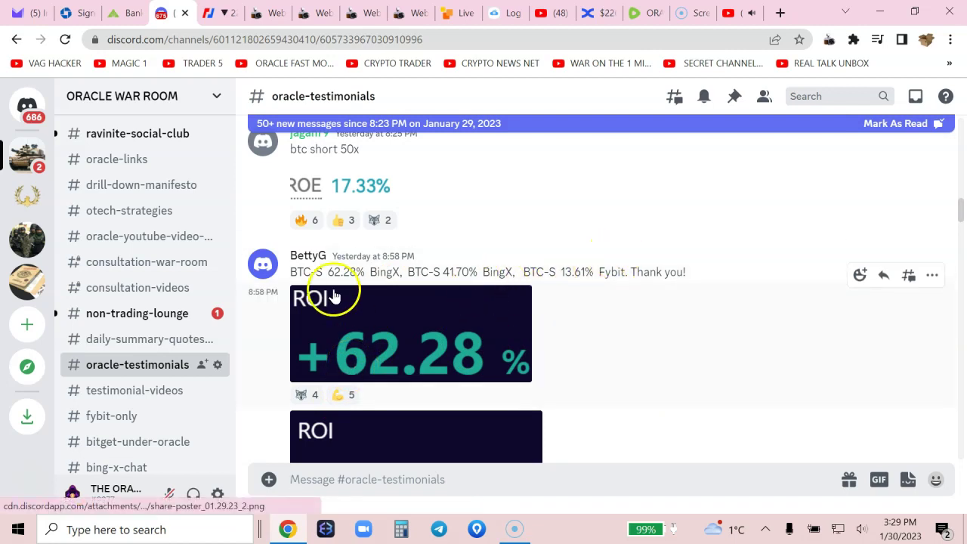
pyautogui.scroll(-1, 640, 307)
pyautogui.scroll(-1, 626, 304)
pyautogui.scroll(-1, 690, 222)
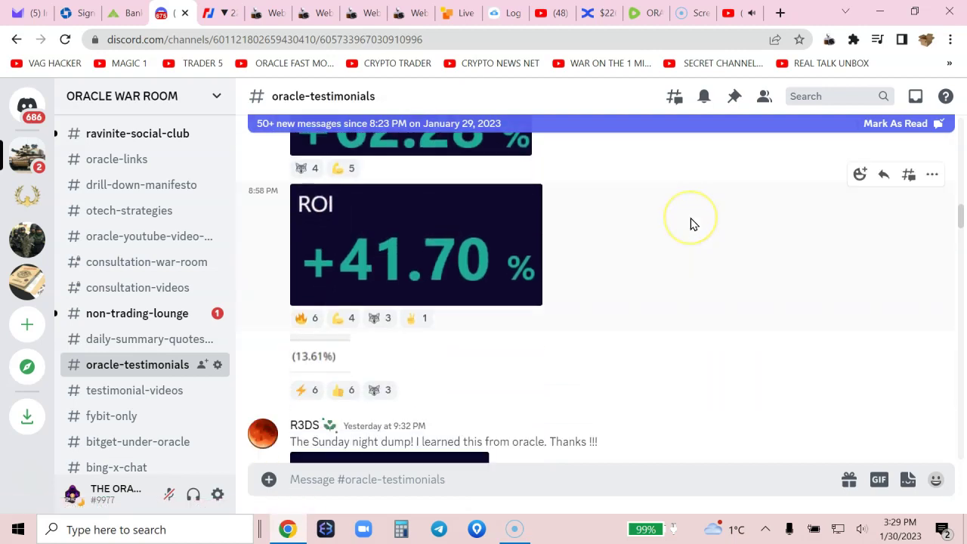
pyautogui.scroll(-2, 690, 224)
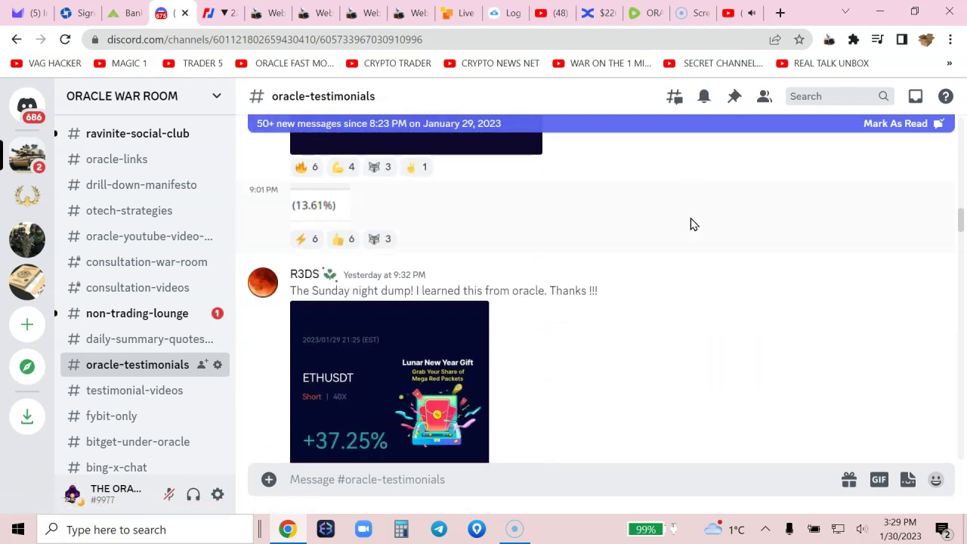
pyautogui.scroll(-1, 690, 223)
pyautogui.scroll(-2, 690, 223)
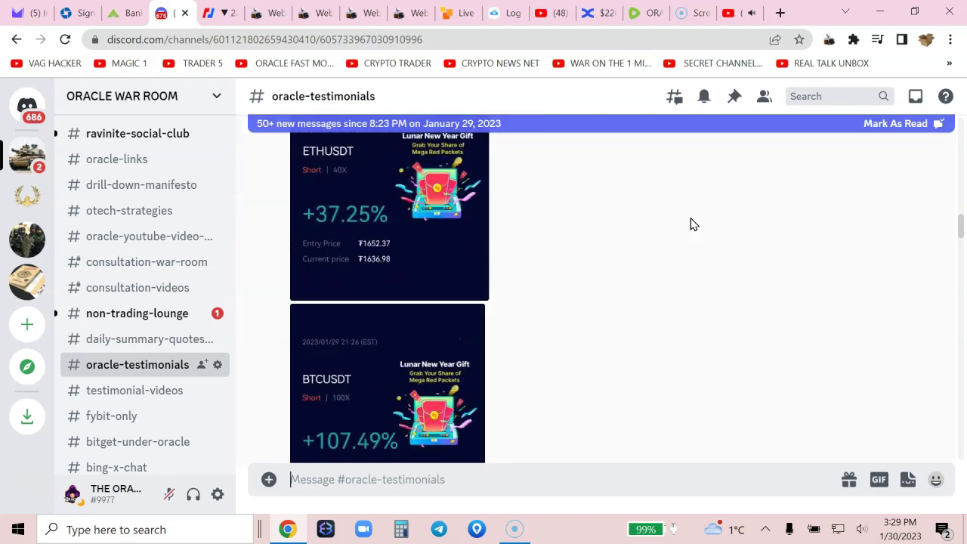
pyautogui.scroll(-1, 690, 223)
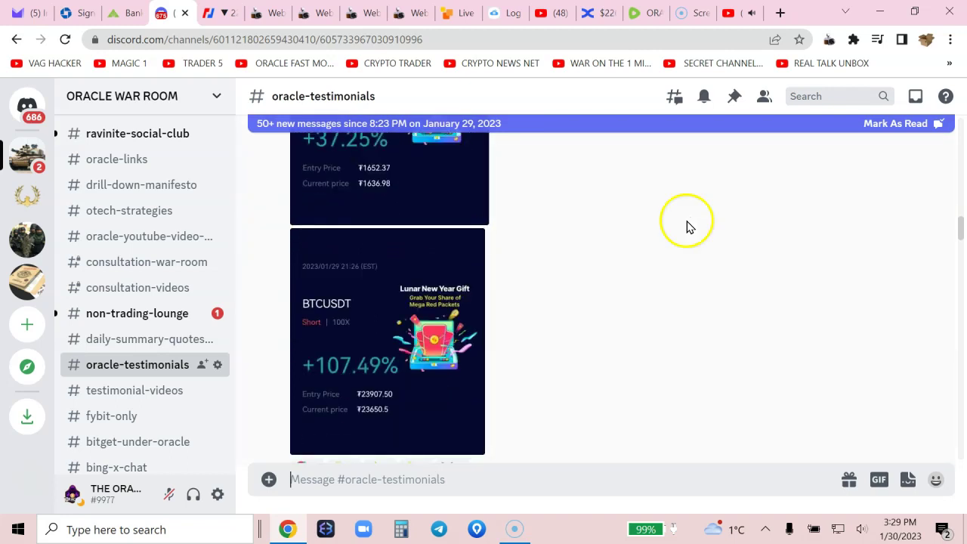
# - Scroll the YouTube description back up to its BingX, Discord and Rumble links
pyautogui.click(544, 13)
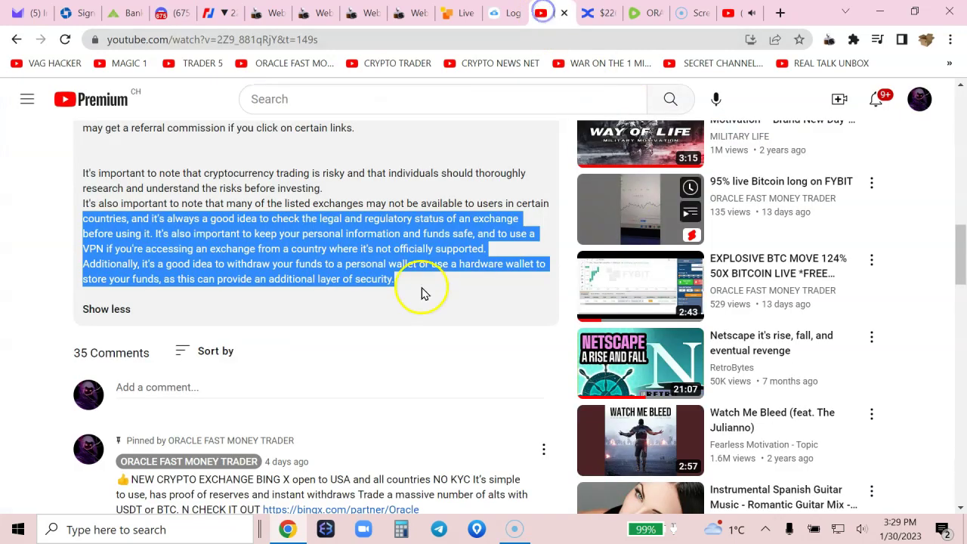
pyautogui.scroll(-1, 280, 345)
pyautogui.scroll(2, 388, 319)
pyautogui.scroll(3, 310, 336)
pyautogui.scroll(2, 310, 337)
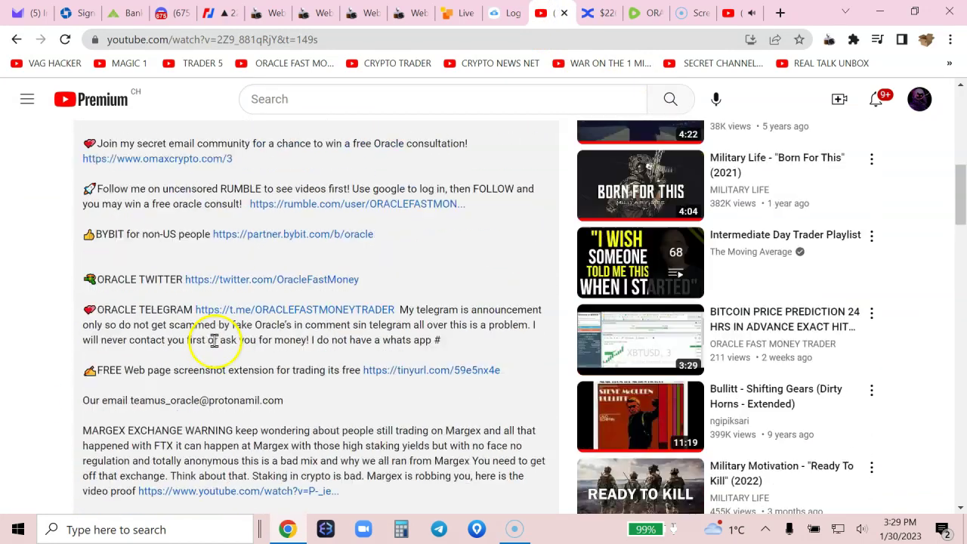
pyautogui.scroll(1, 227, 271)
pyautogui.scroll(1, 181, 264)
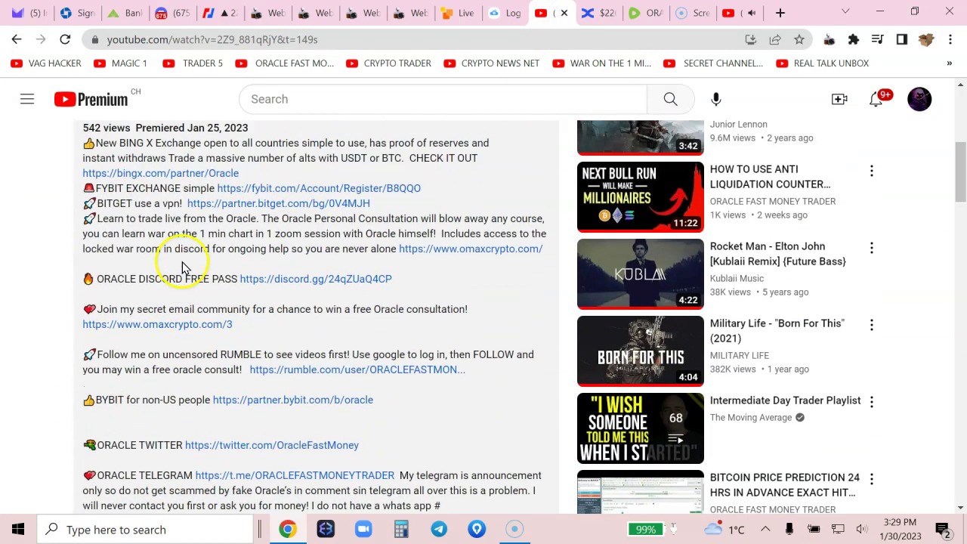
pyautogui.scroll(1, 129, 264)
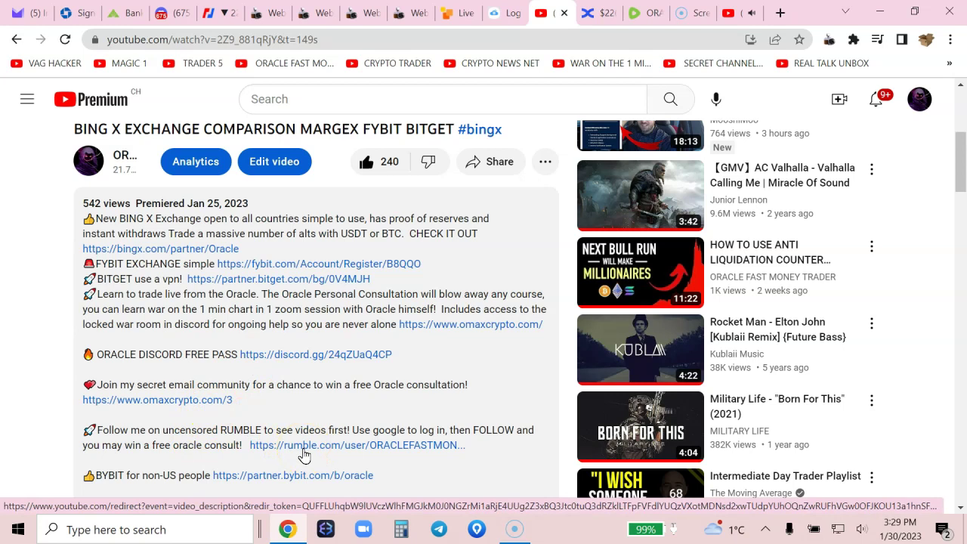
# - Scroll oracle-testimonials to the January 30 posts, then return to BitMEX's XBTUSD chart
pyautogui.click(193, 21)
pyautogui.scroll(-2, 647, 397)
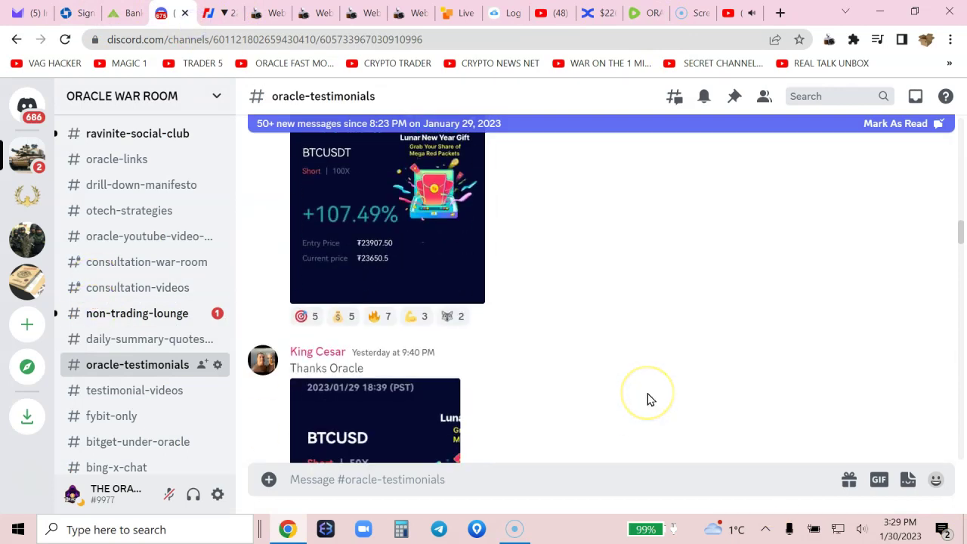
pyautogui.scroll(-3, 647, 398)
pyautogui.scroll(-2, 647, 399)
pyautogui.scroll(-3, 647, 399)
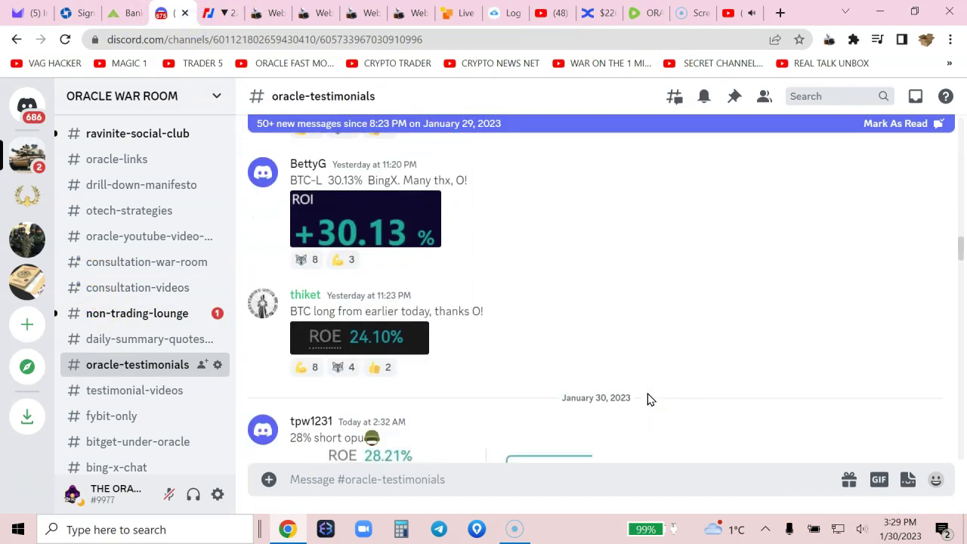
pyautogui.scroll(-2, 668, 308)
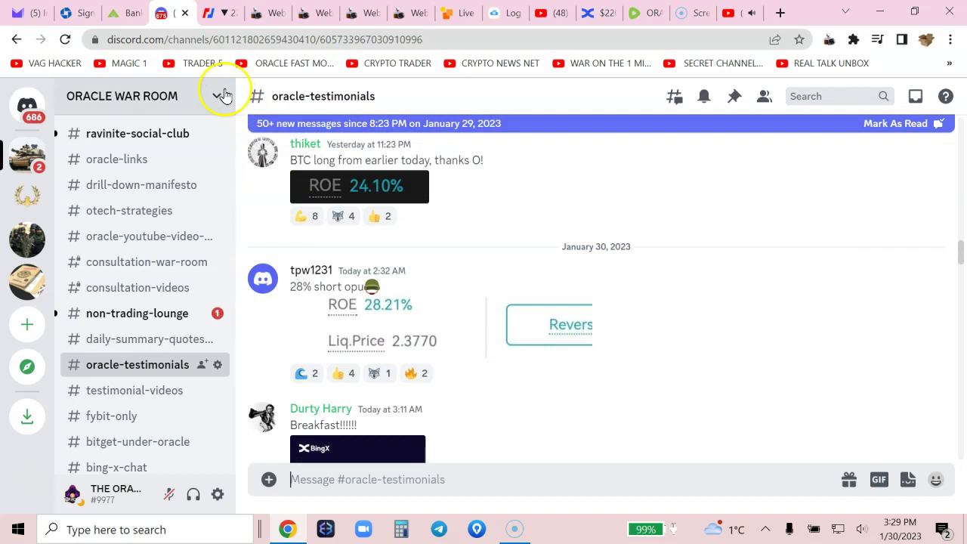
pyautogui.click(219, 13)
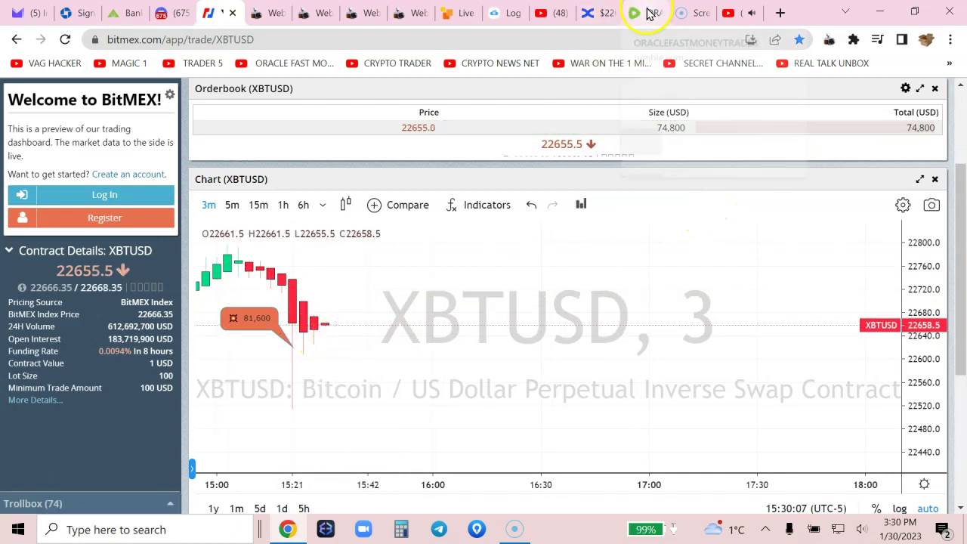
# - Switch to BingX and choose Spot > Convert for the BTC-to-USDT exchange
pyautogui.click(604, 12)
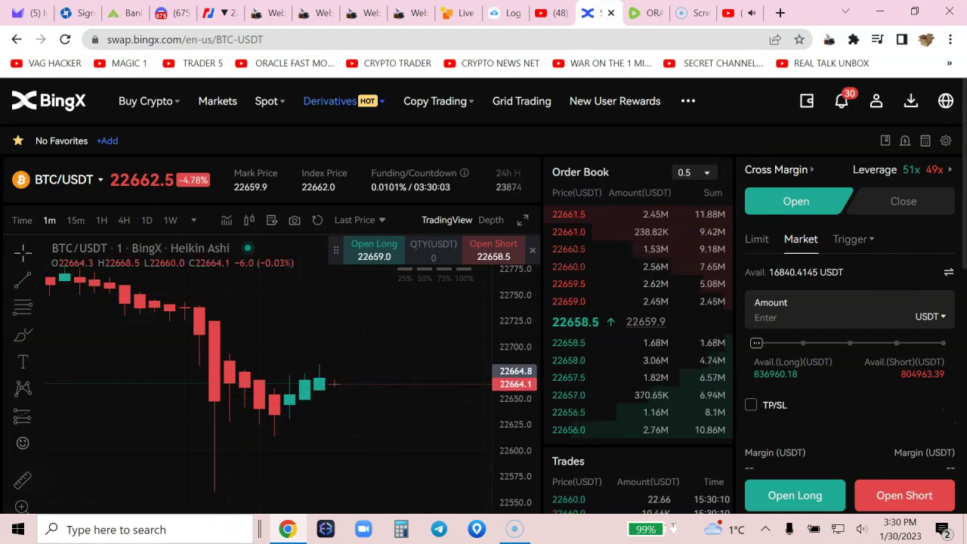
pyautogui.moveTo(267, 101)
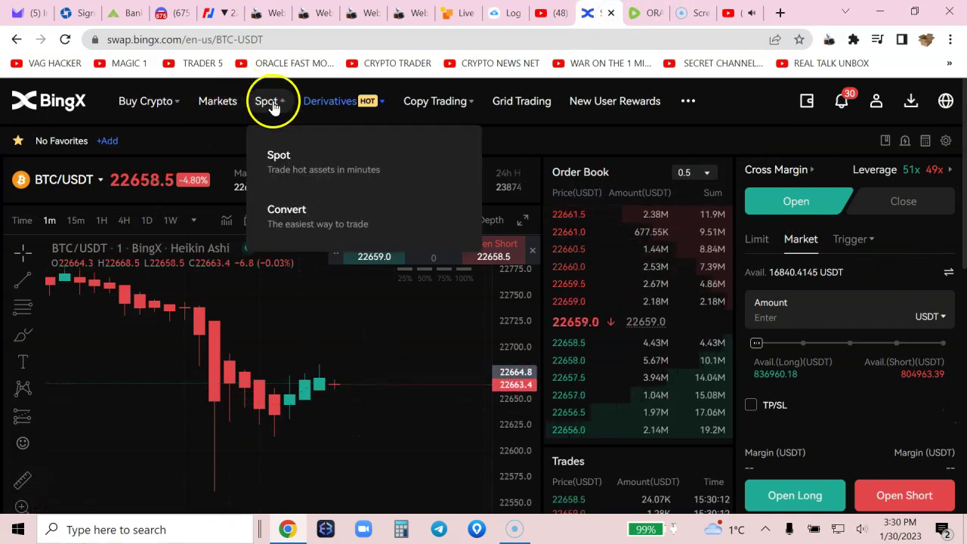
pyautogui.click(310, 228)
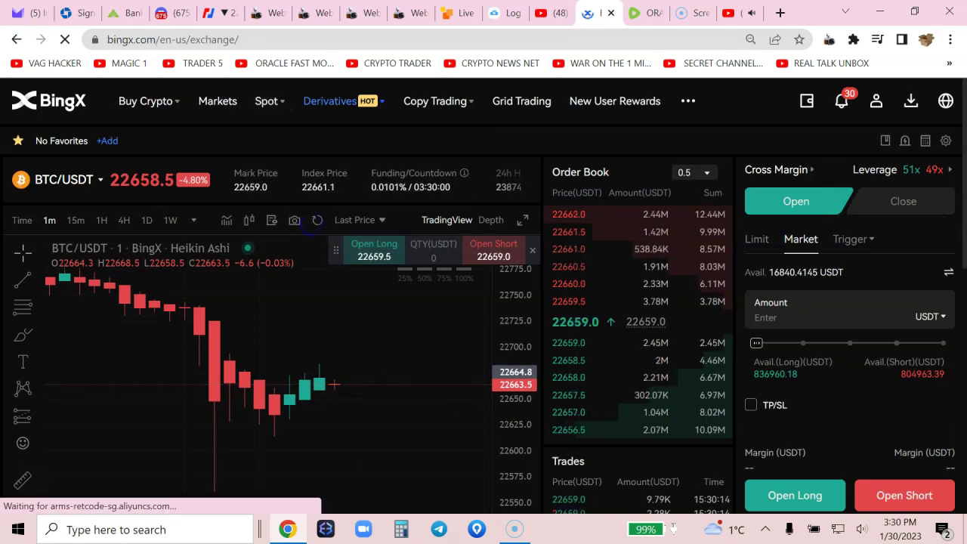